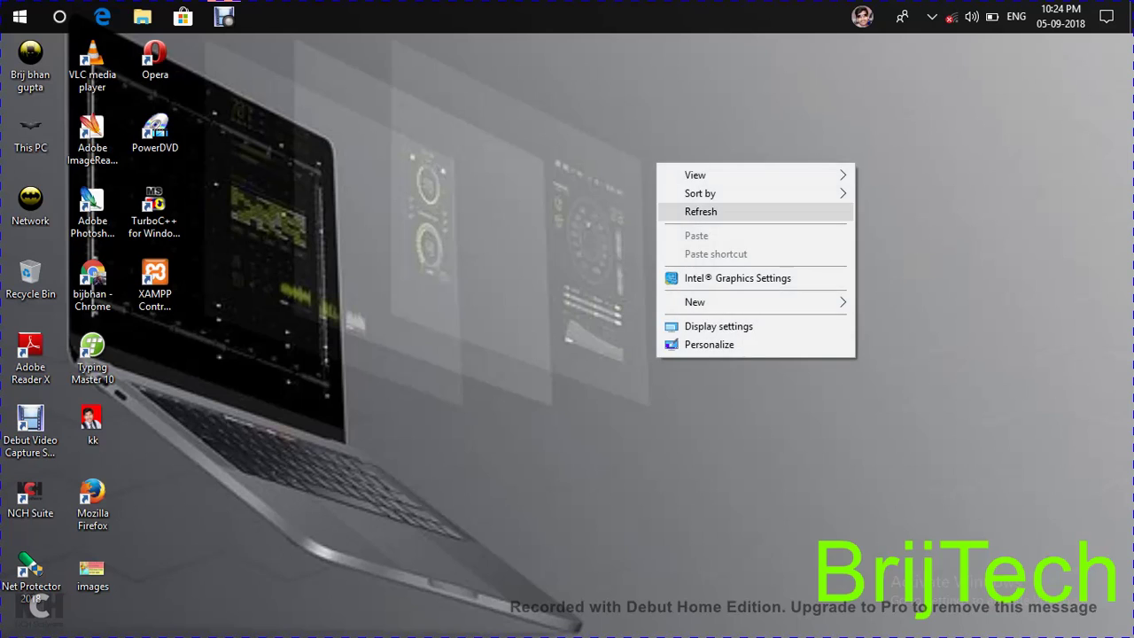
left_click(699, 211)
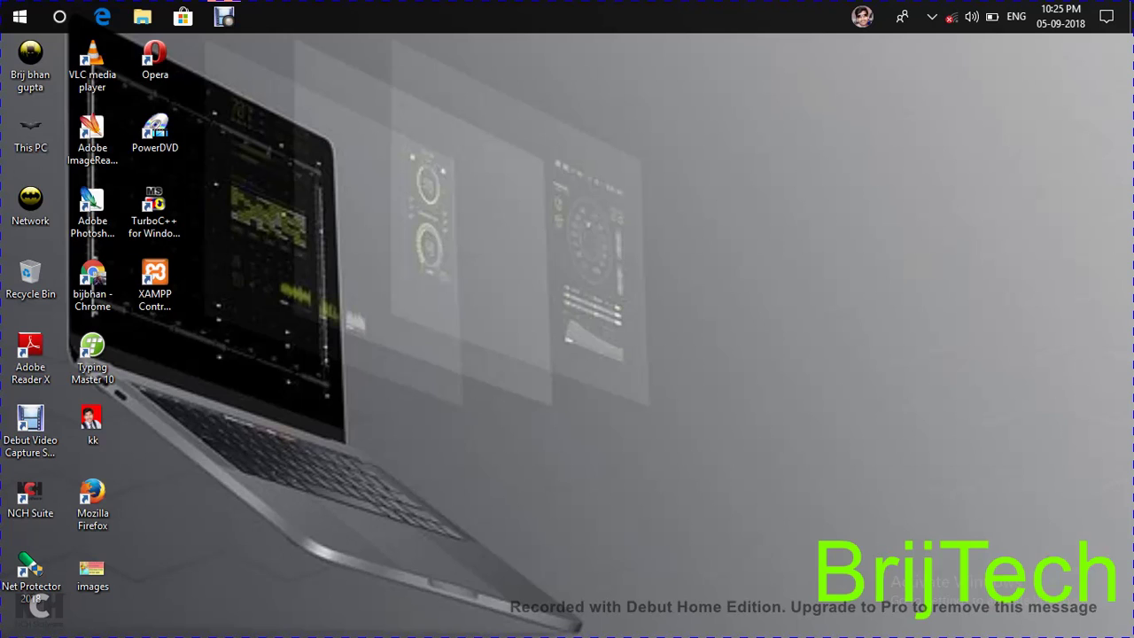
Open the user's temporary files folder by running %temp%
key("super+r")
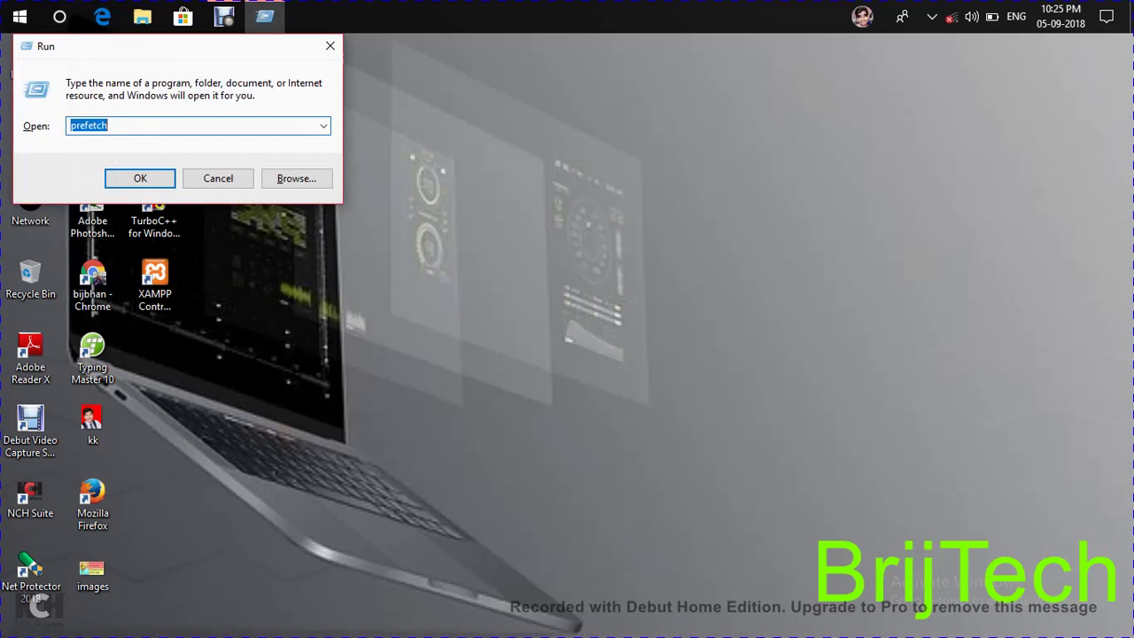
key("BackSpace")
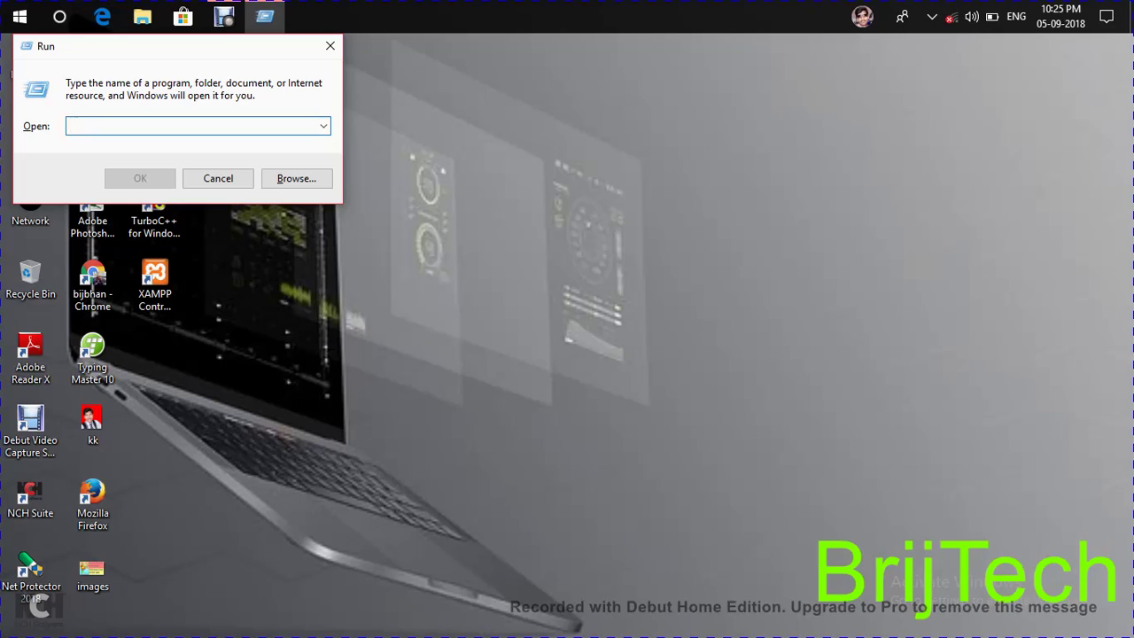
type("%ten")
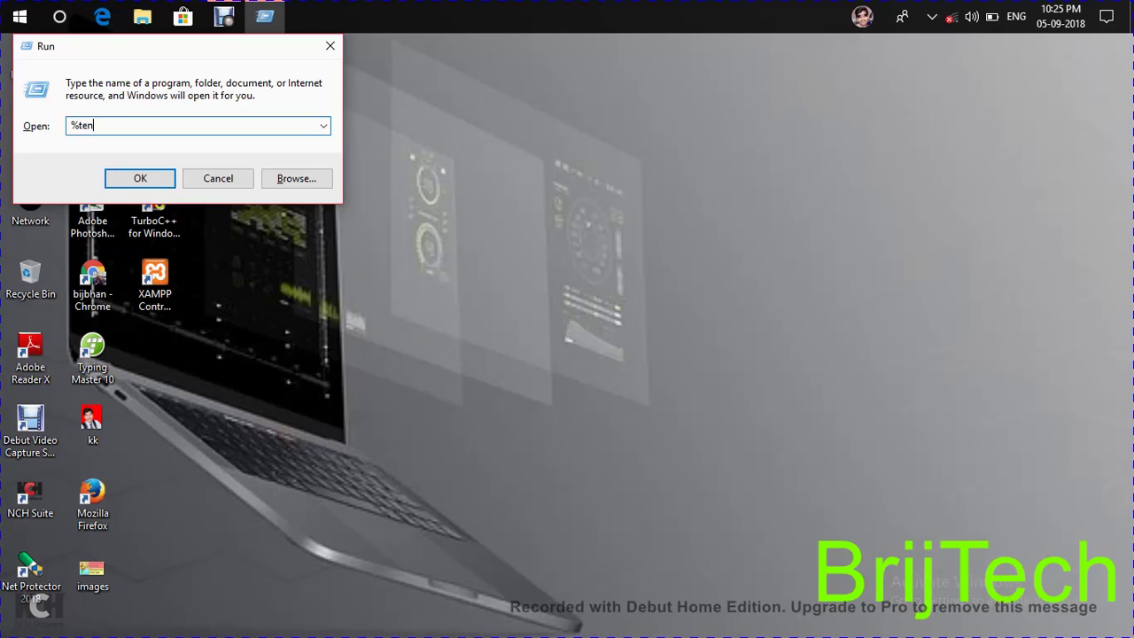
key("BackSpace")
type("mp")
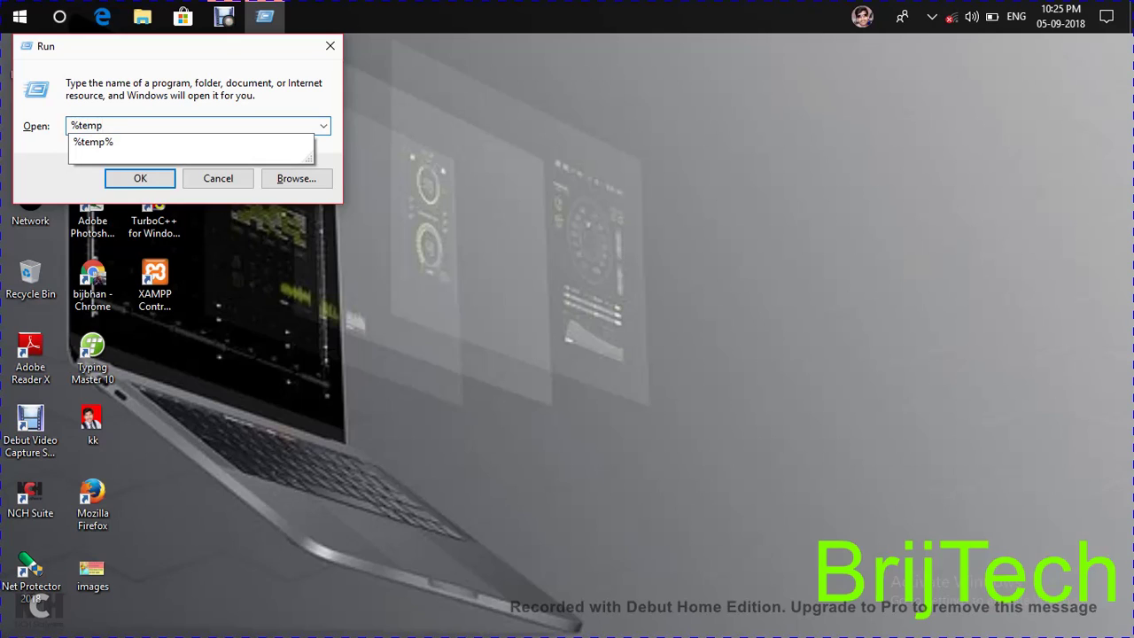
type("%")
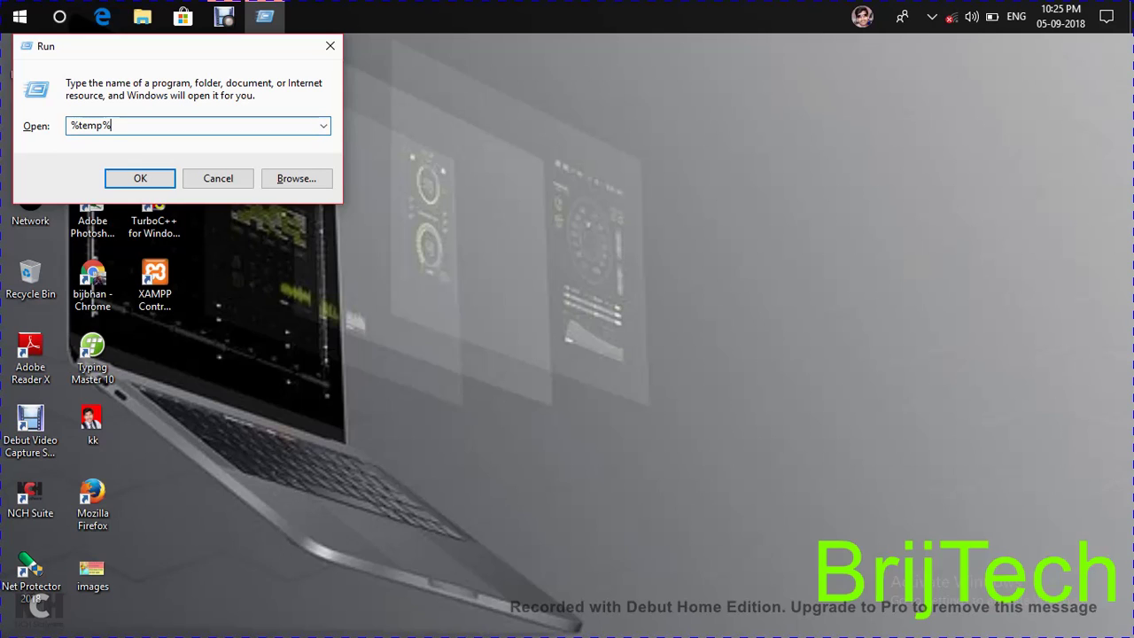
key("Return")
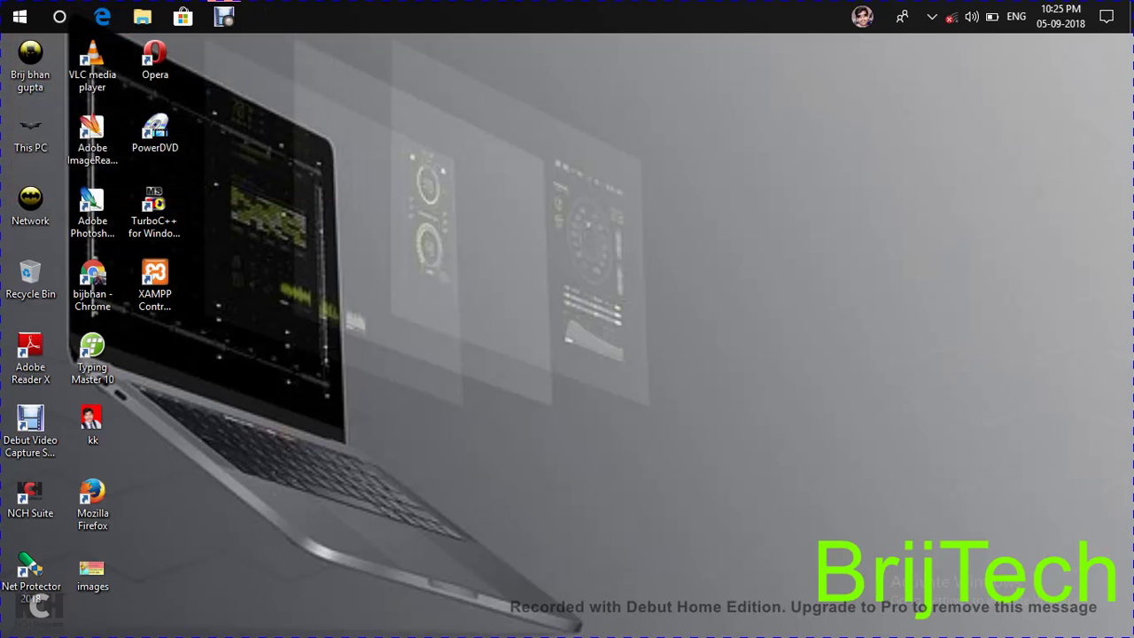
Delete all files and folders in the Temp folder
scroll(265, 253, "down", 9)
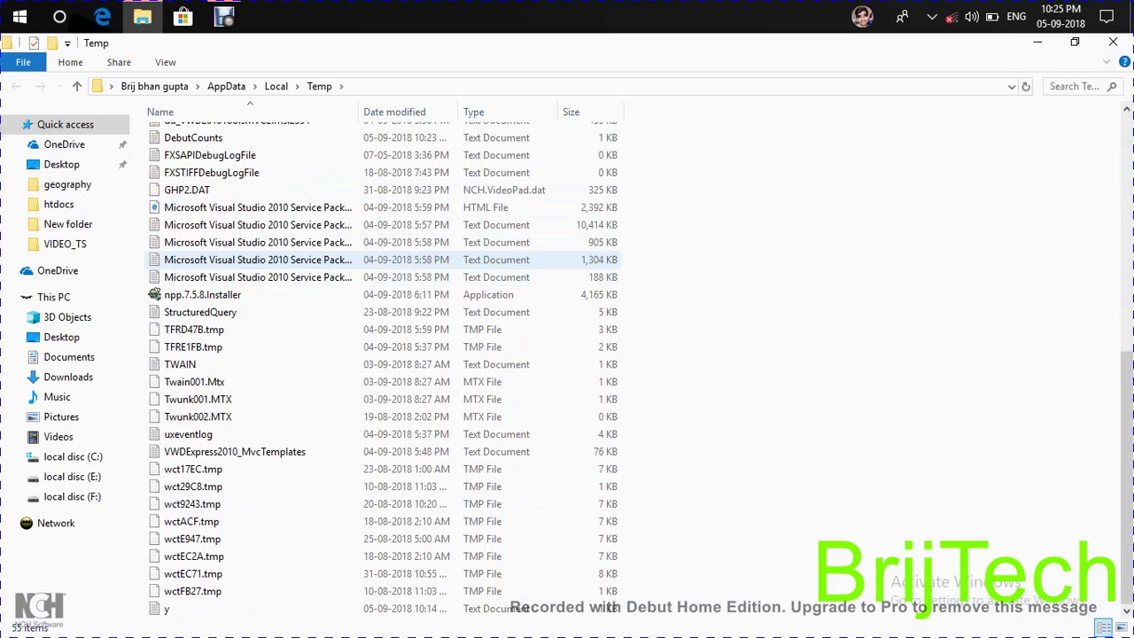
scroll(266, 241, "up", 9)
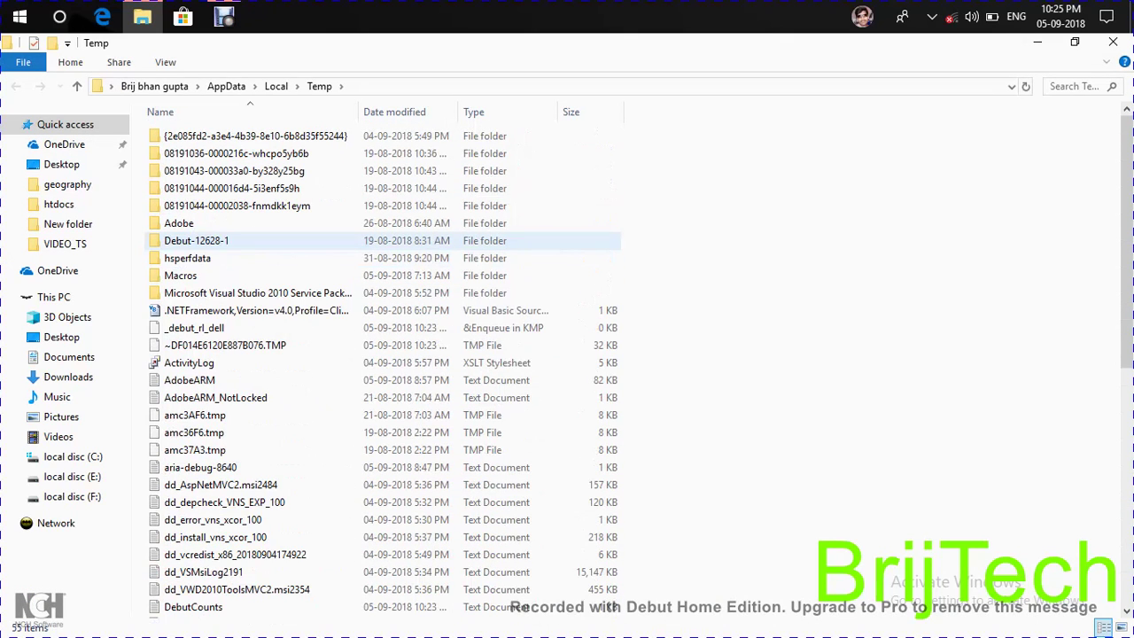
key("ctrl+a")
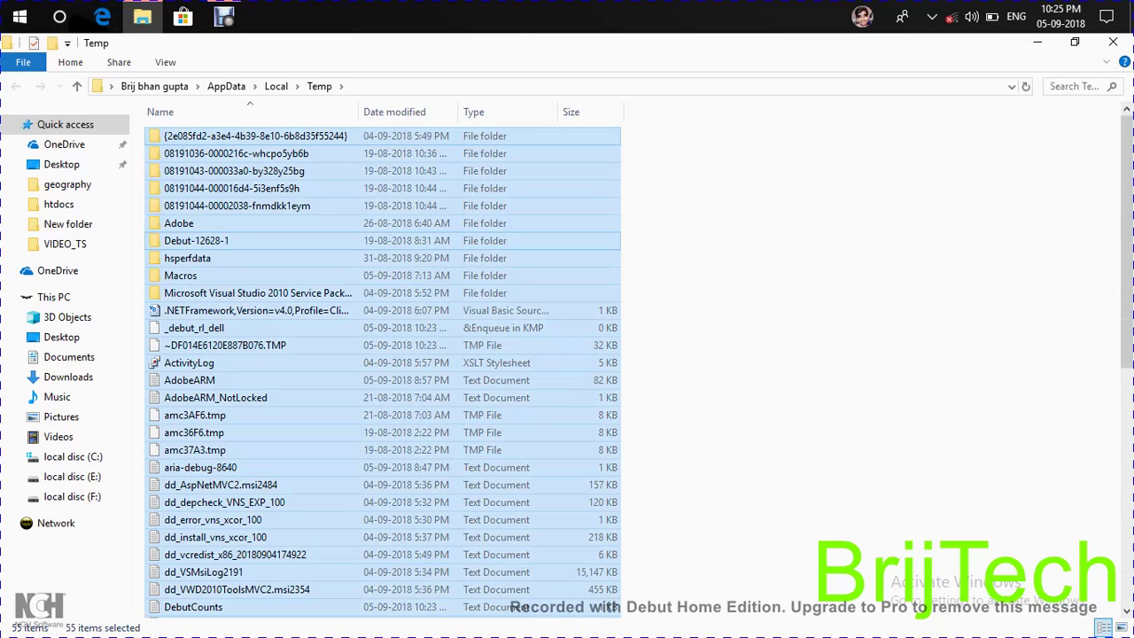
right_click(373, 233)
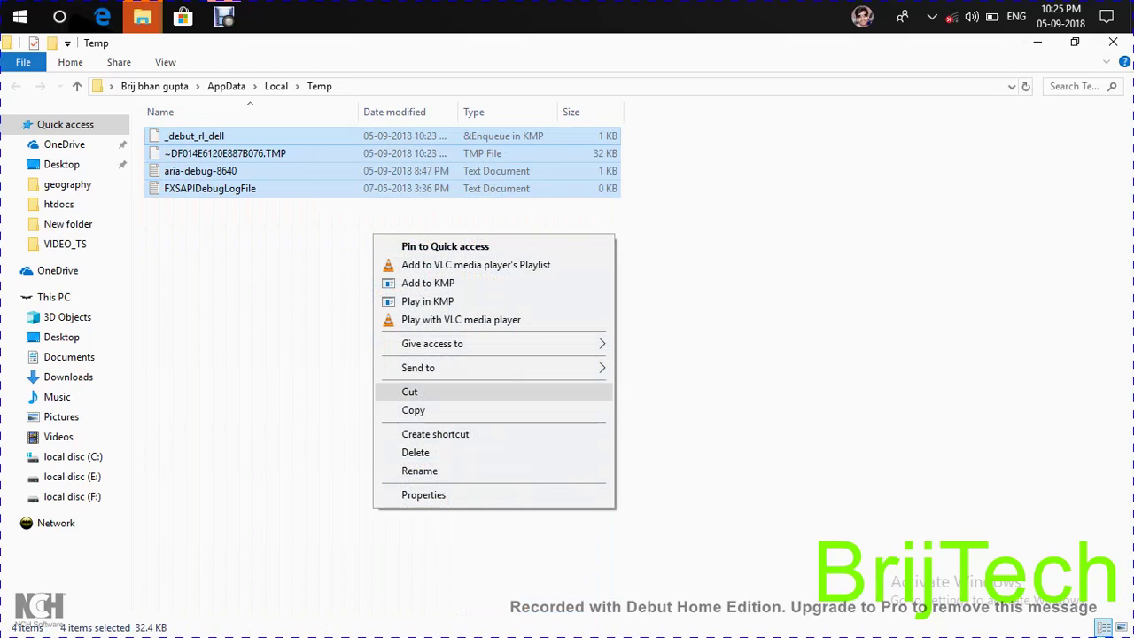
left_click(415, 452)
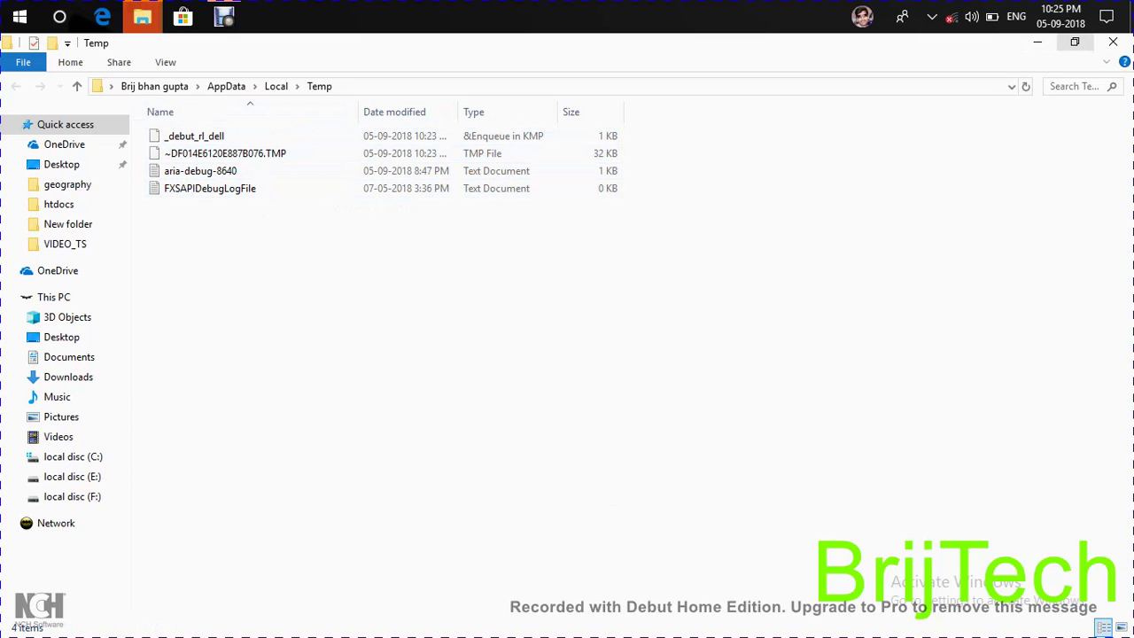
Minimize the Temp folder window and skip every file in use so the remaining items get deleted
left_click(1037, 42)
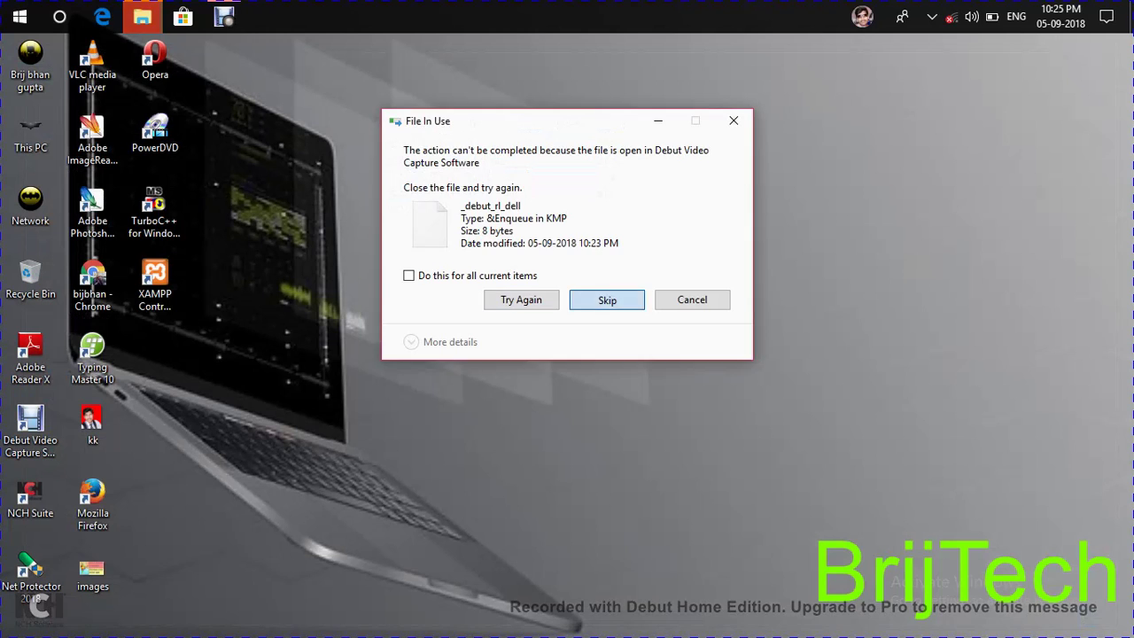
left_click(607, 299)
left_click(607, 300)
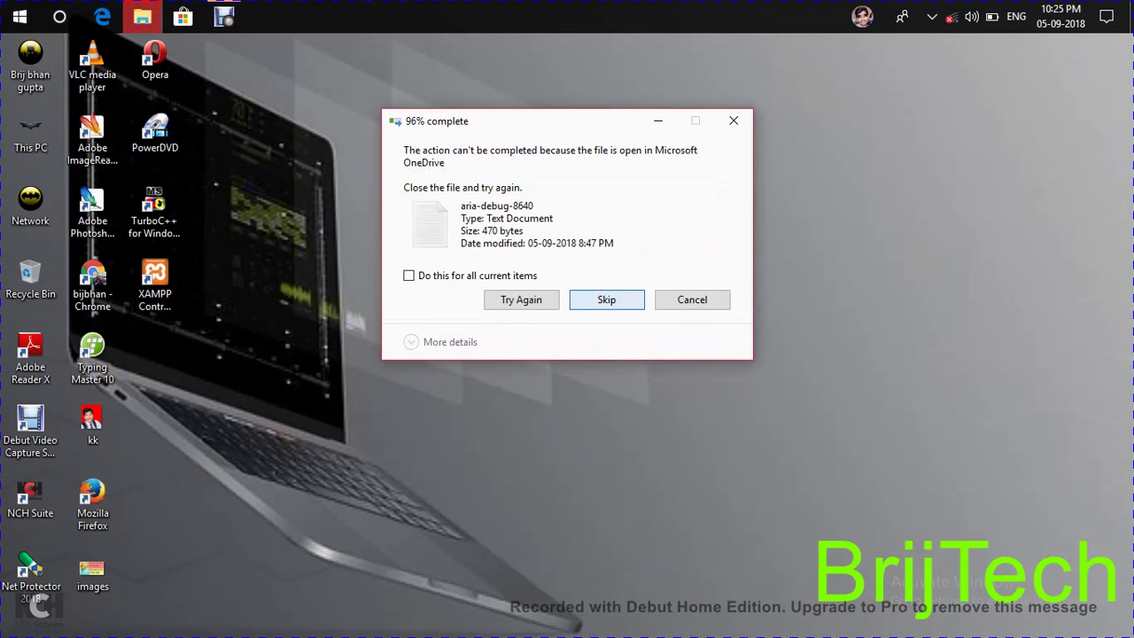
left_click(607, 299)
left_click(606, 299)
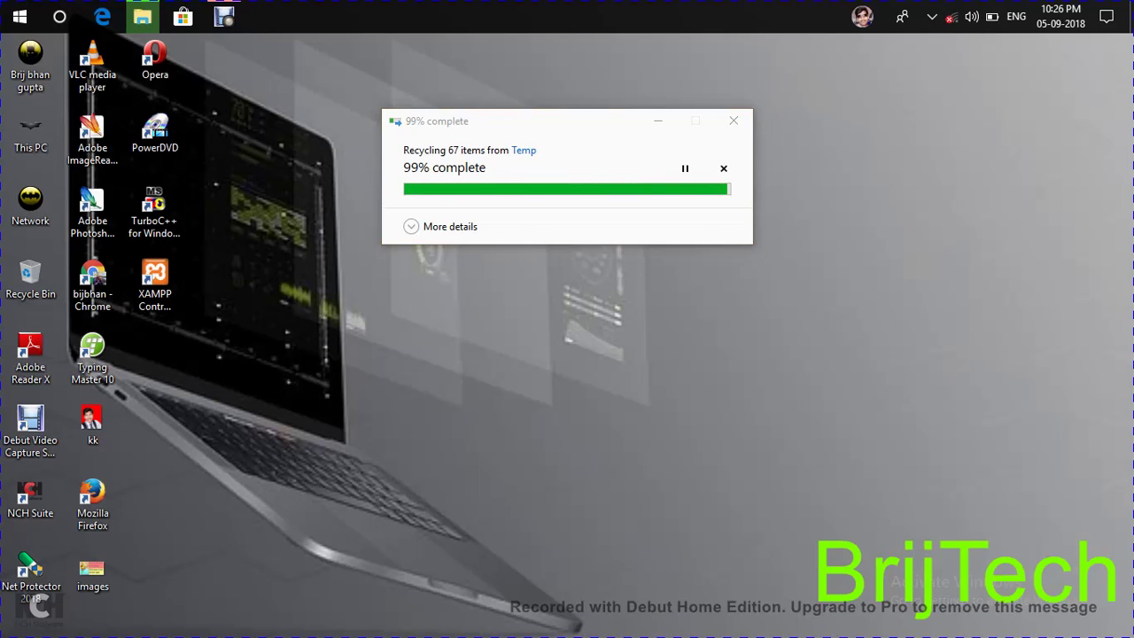
right_click(857, 201)
left_click(885, 247)
right_click(882, 238)
left_click(913, 288)
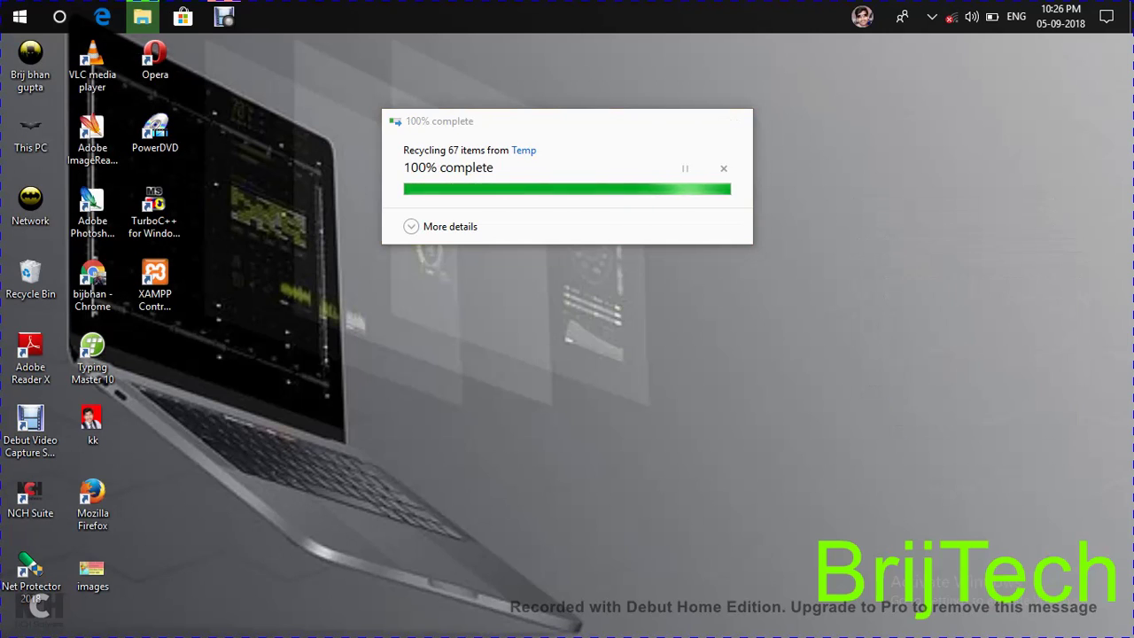
right_click(873, 220)
left_click(903, 269)
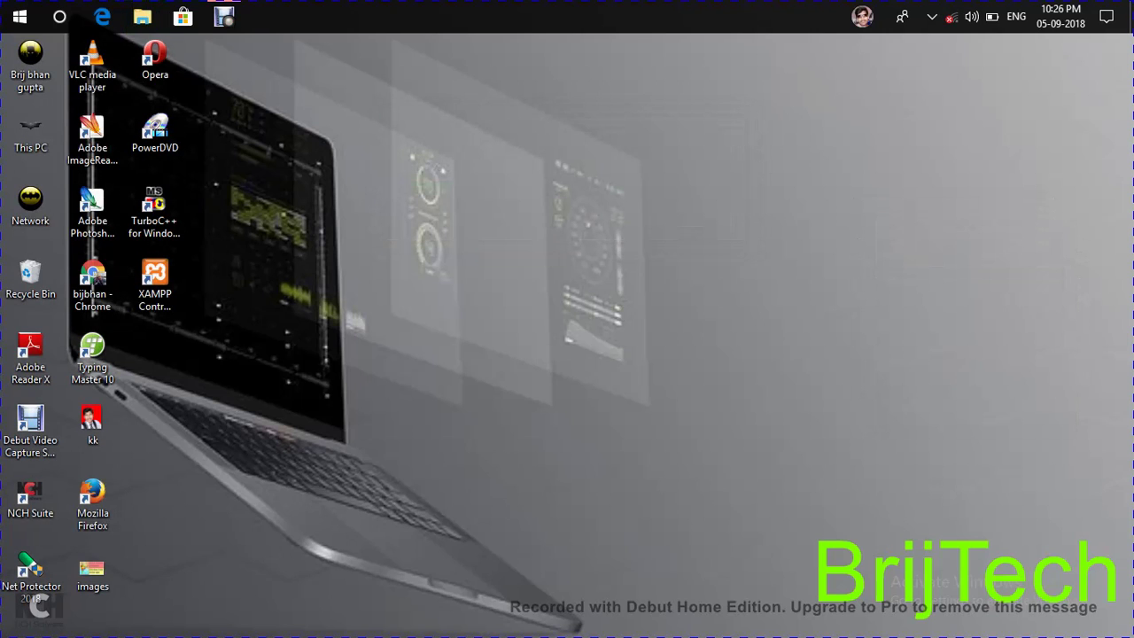
Open the Windows Prefetch folder by running prefetch
key("super+r")
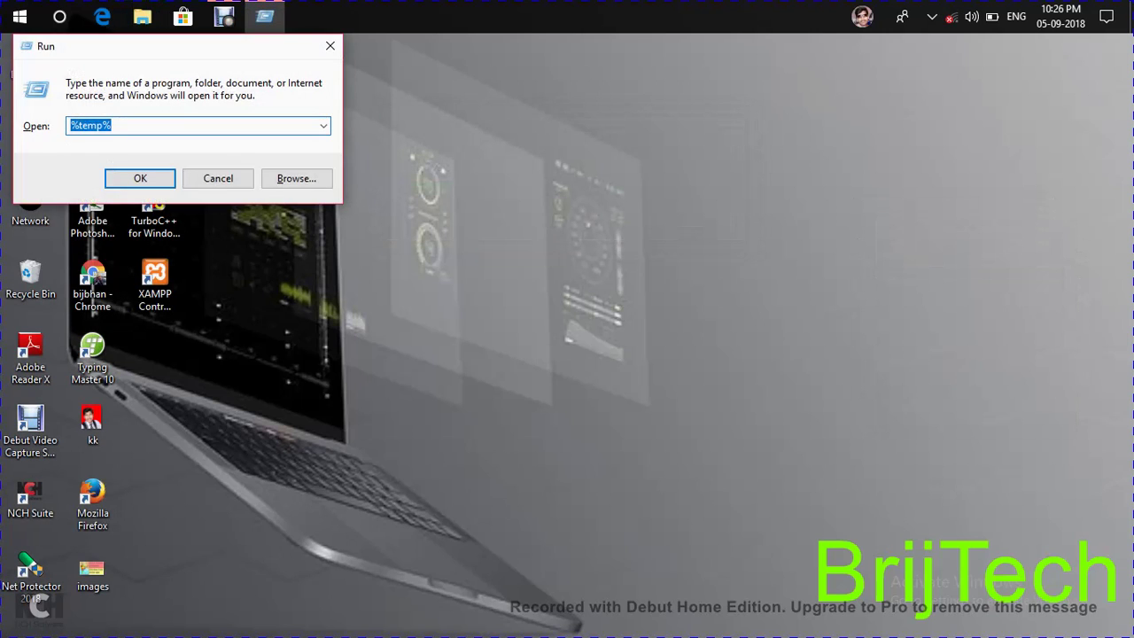
key("BackSpace")
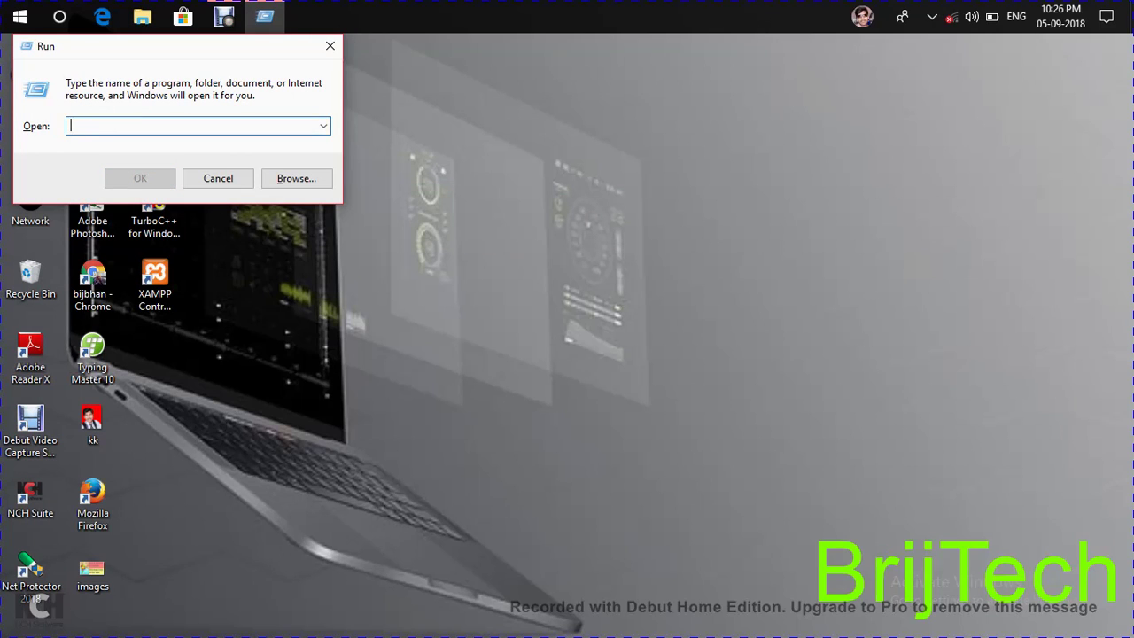
type("pre")
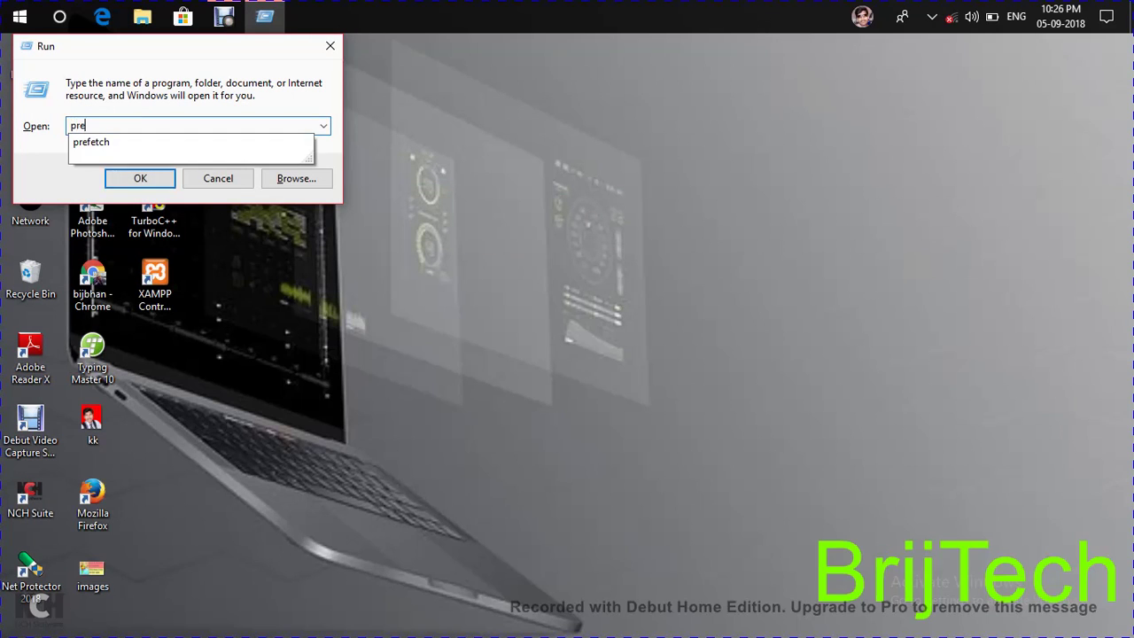
type("fetch")
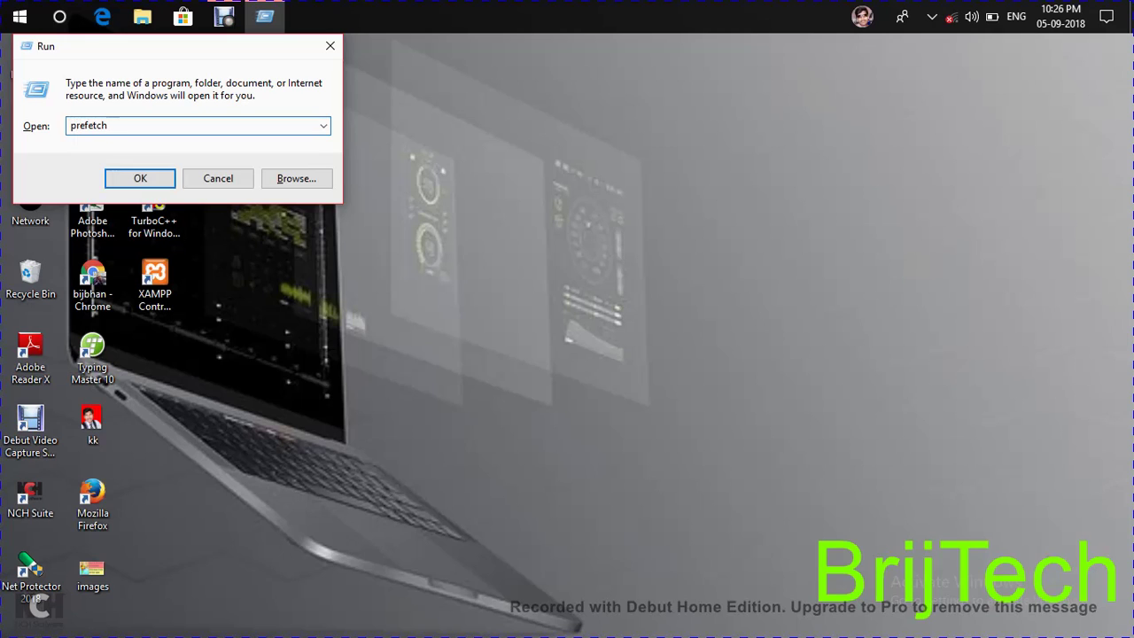
key("Return")
Delete all files in the Prefetch folder, skipping the file in use, and close the folder window
scroll(381, 372, "down", 6)
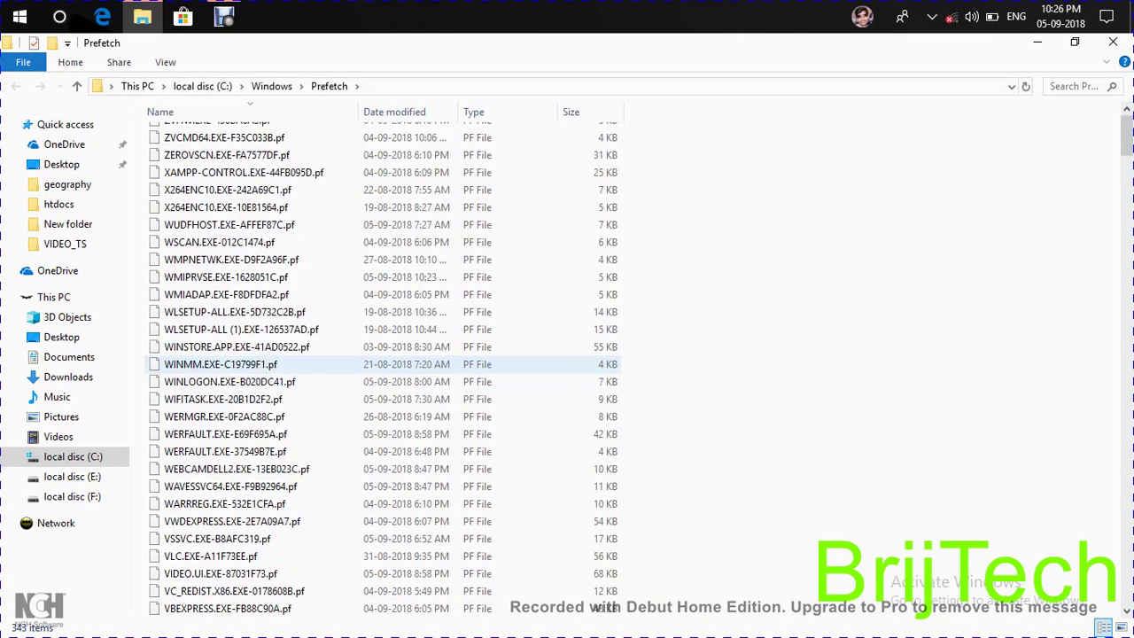
key("ctrl+a")
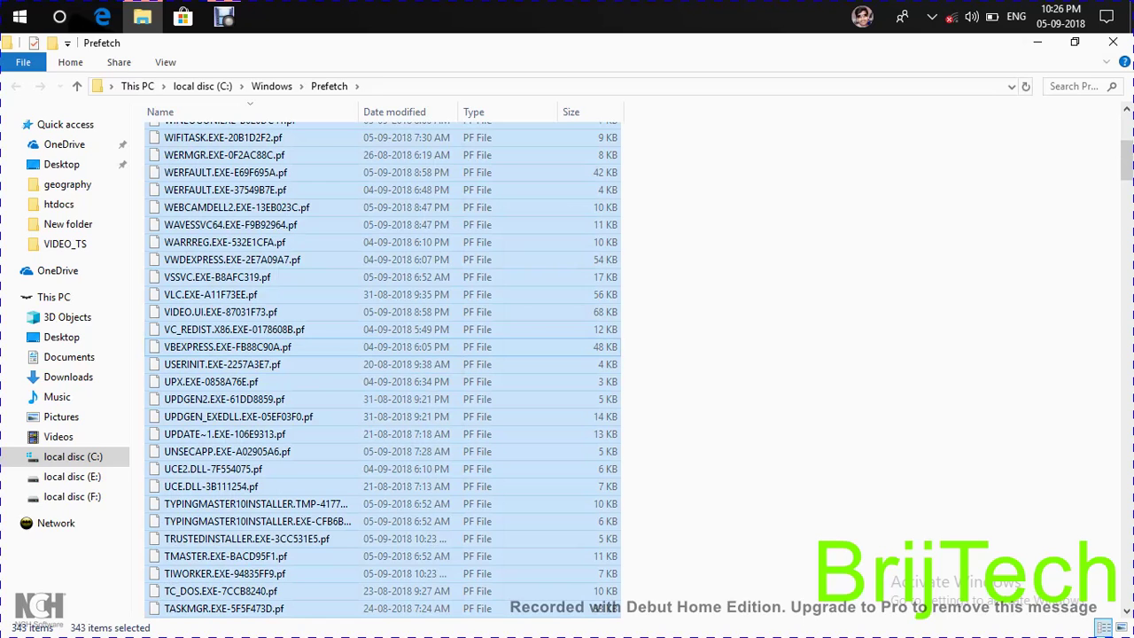
left_click_drag(265, 294, 522, 163)
key("Escape")
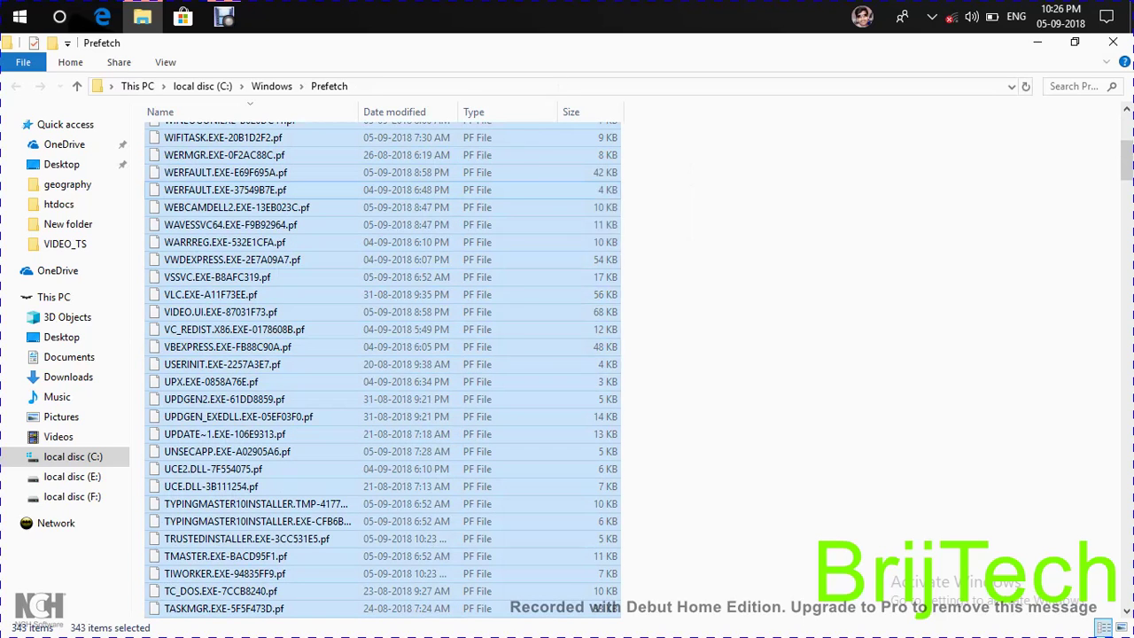
right_click(497, 190)
left_click(538, 327)
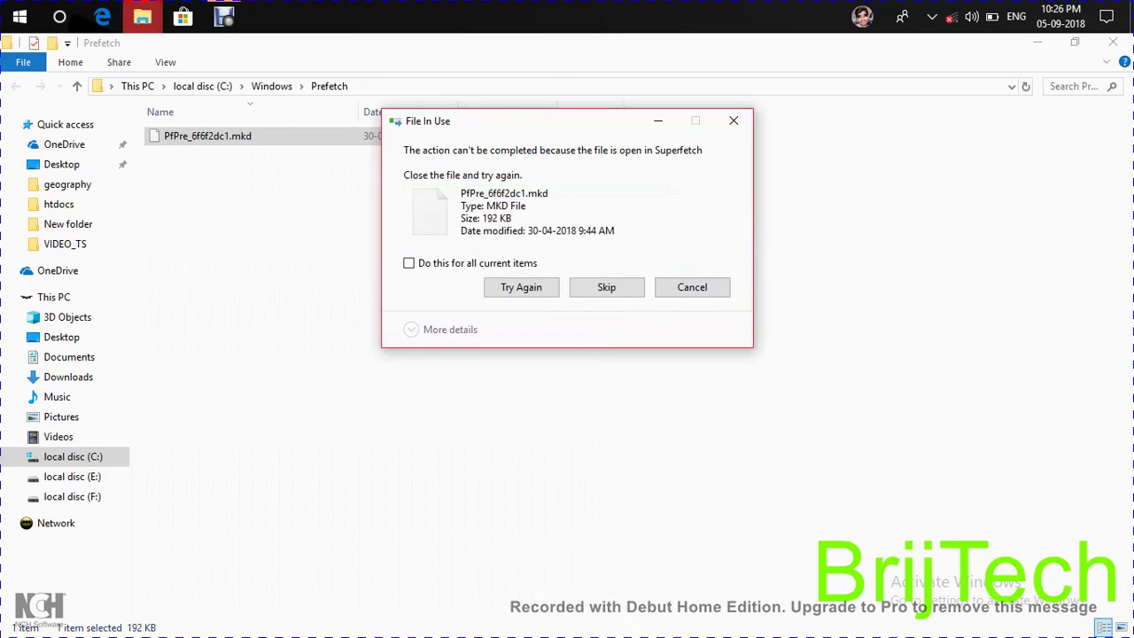
left_click(605, 287)
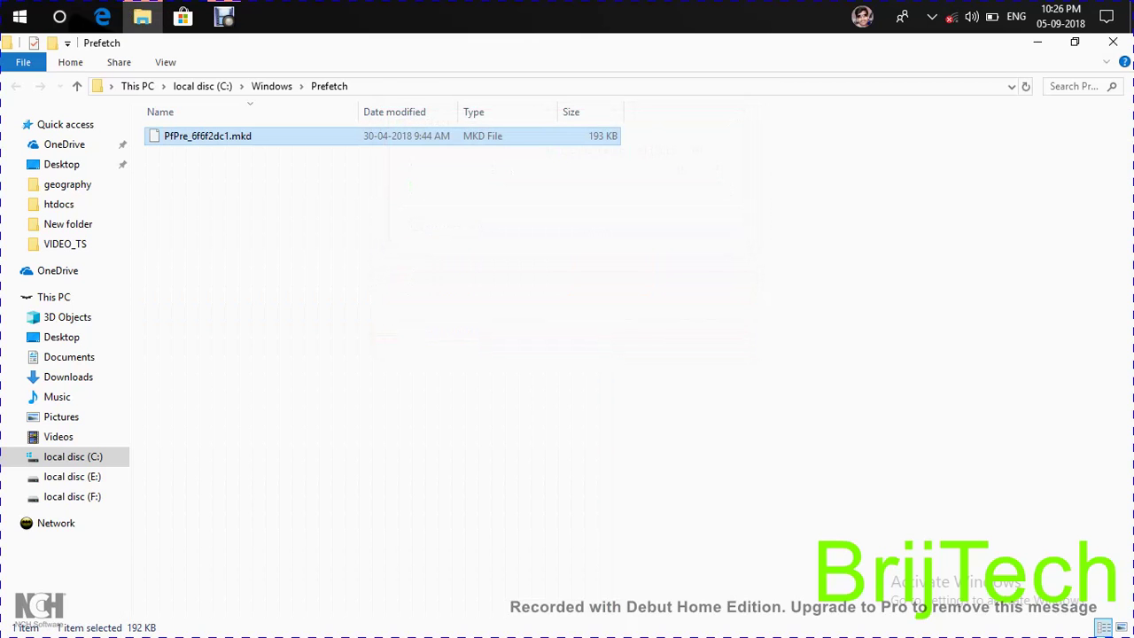
left_click(1113, 41)
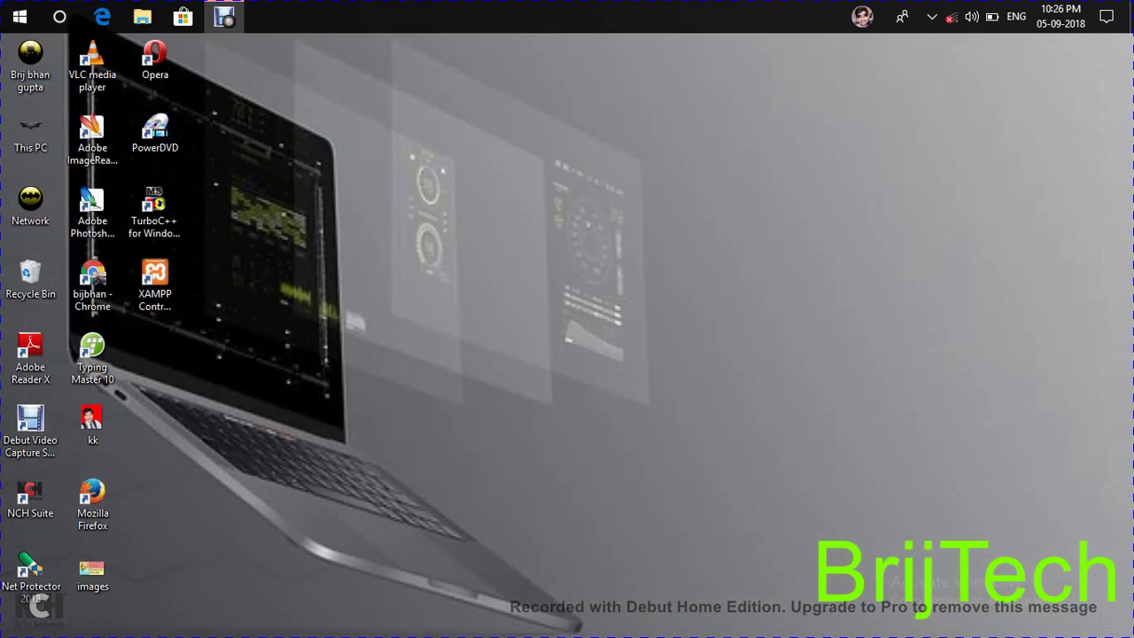
Permanently delete all items in the Recycle Bin and close its window
double_click(30, 277)
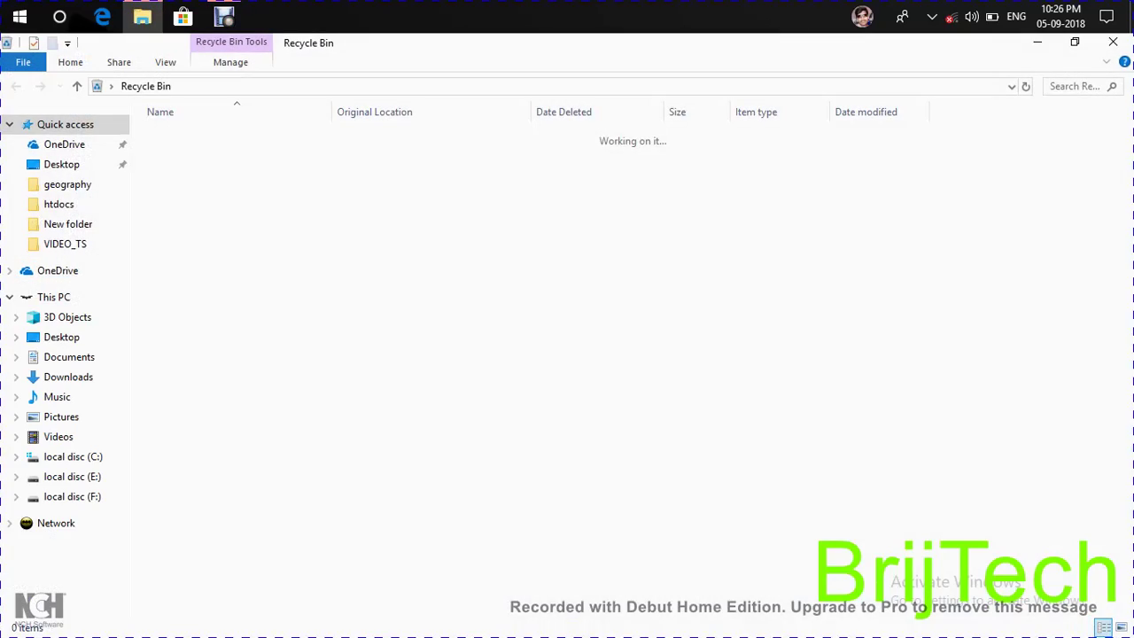
scroll(230, 224, "down", 15)
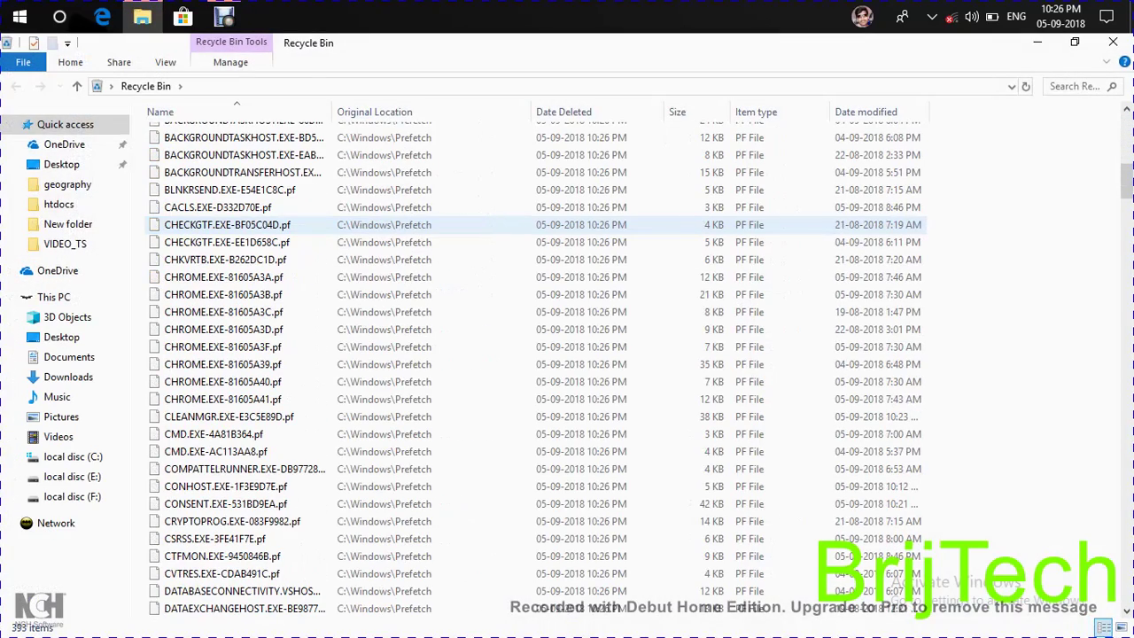
key("ctrl+a")
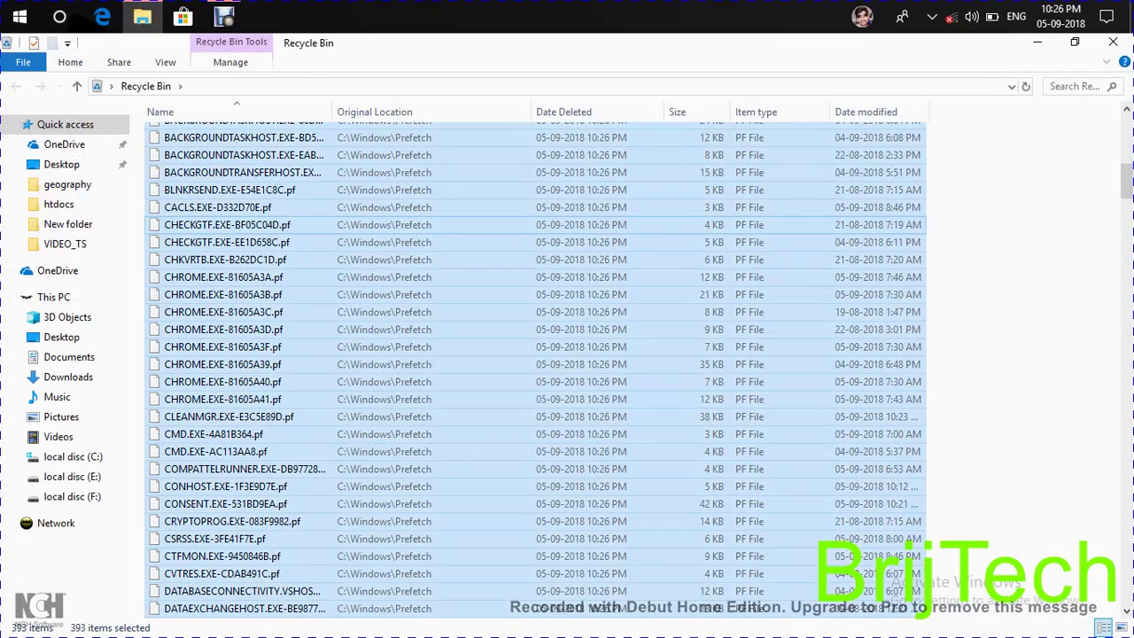
key("Delete")
key("Return")
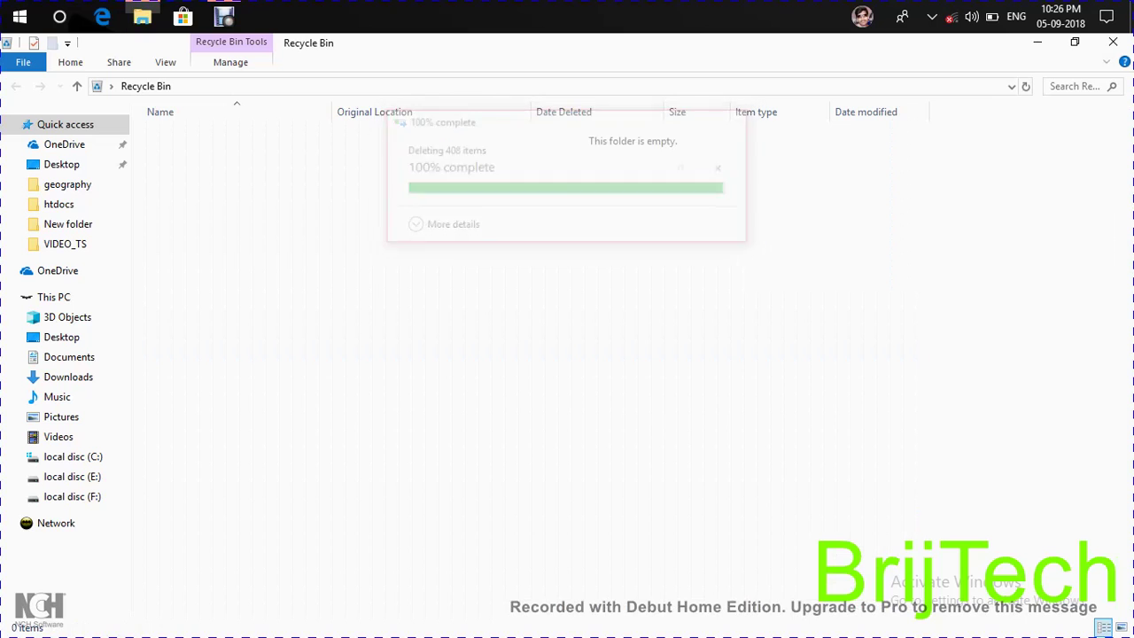
left_click(1112, 42)
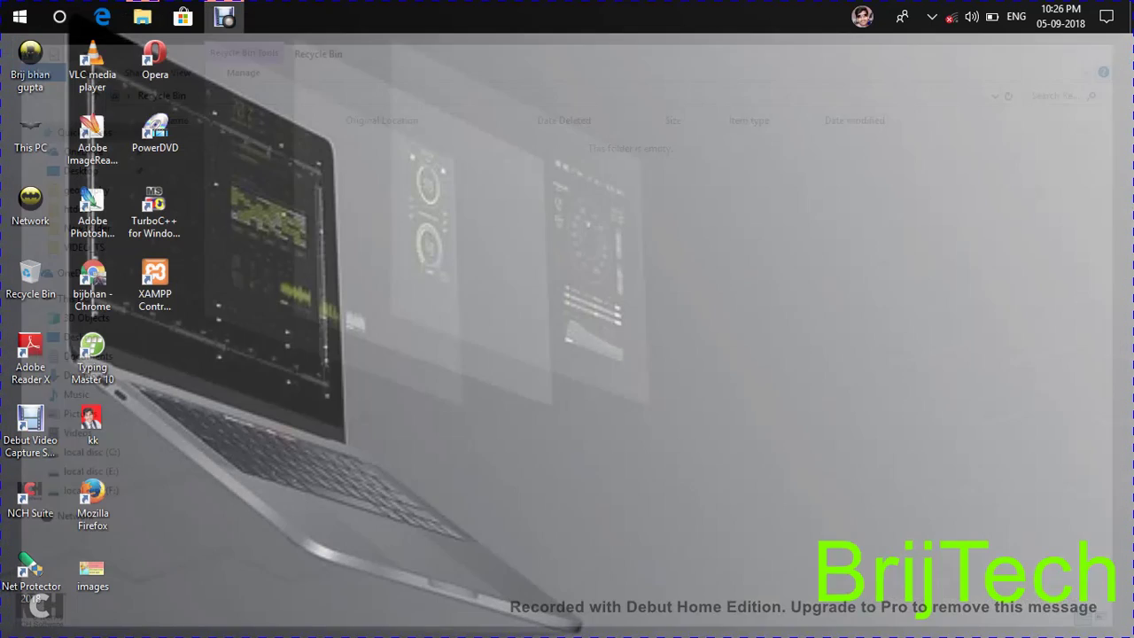
Open This PC and start Disk Cleanup from the properties of local disc (C:)
double_click(30, 133)
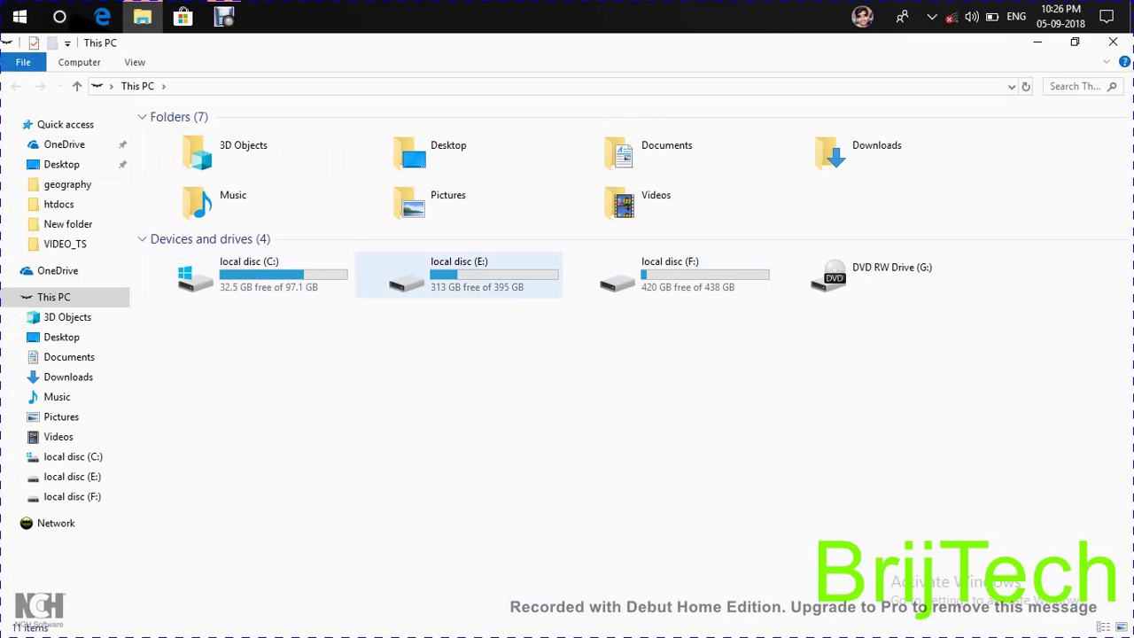
double_click(248, 274)
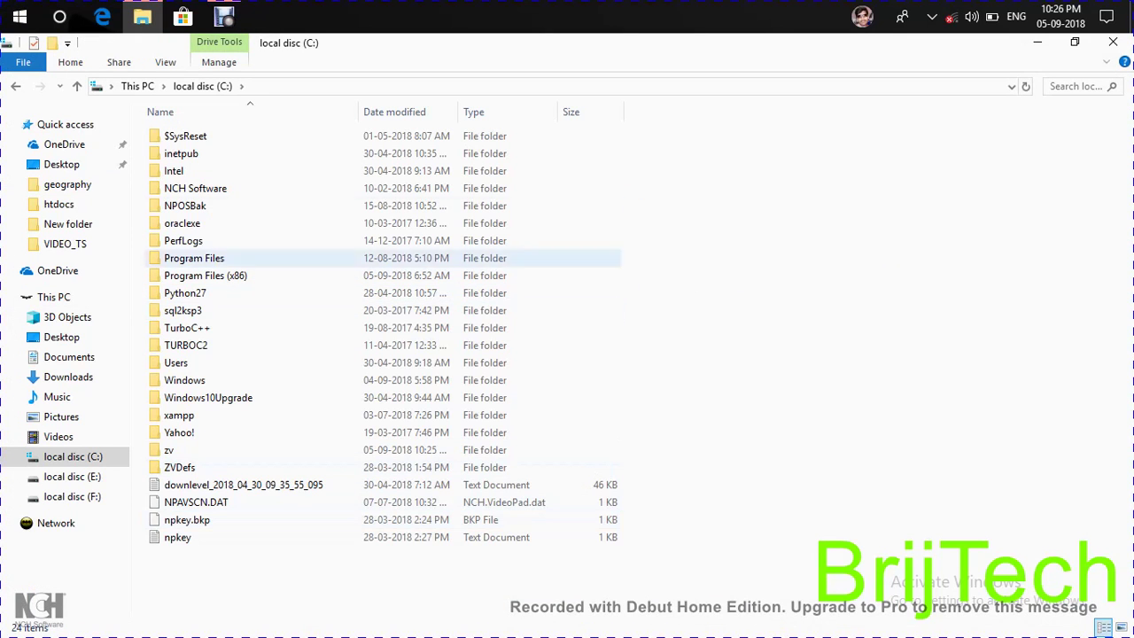
key("alt+Left")
right_click(264, 266)
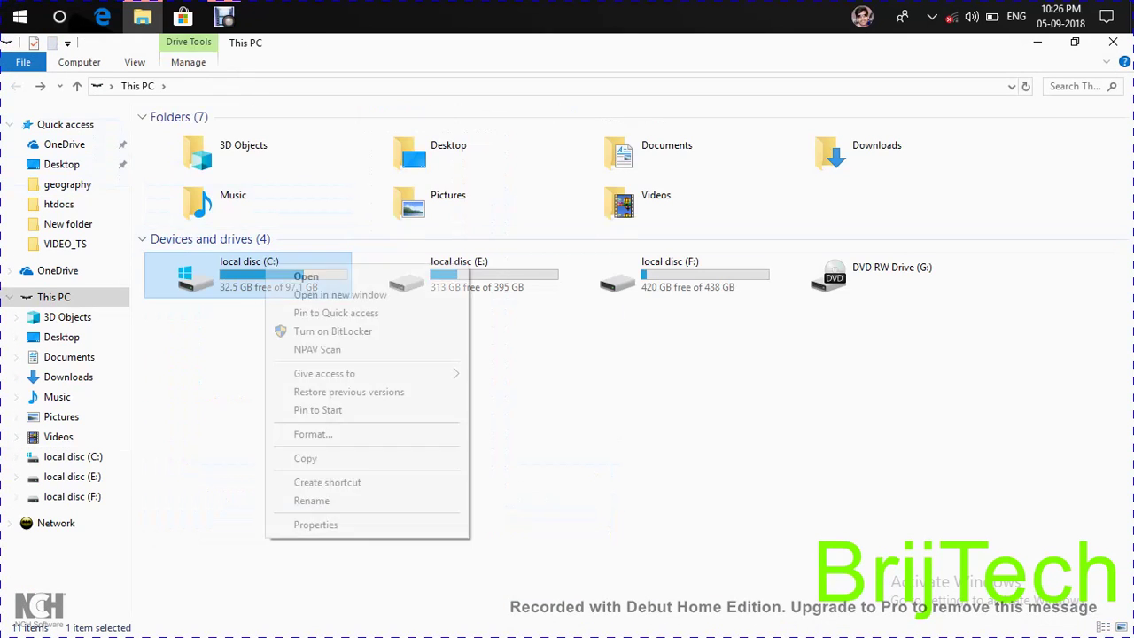
left_click(315, 524)
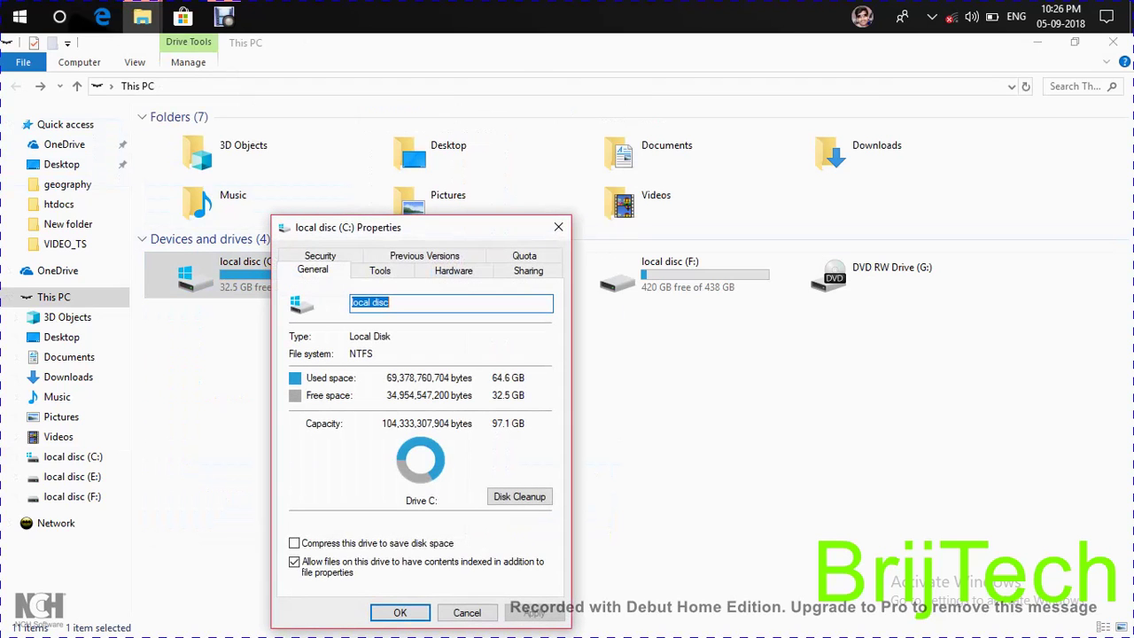
left_click(519, 496)
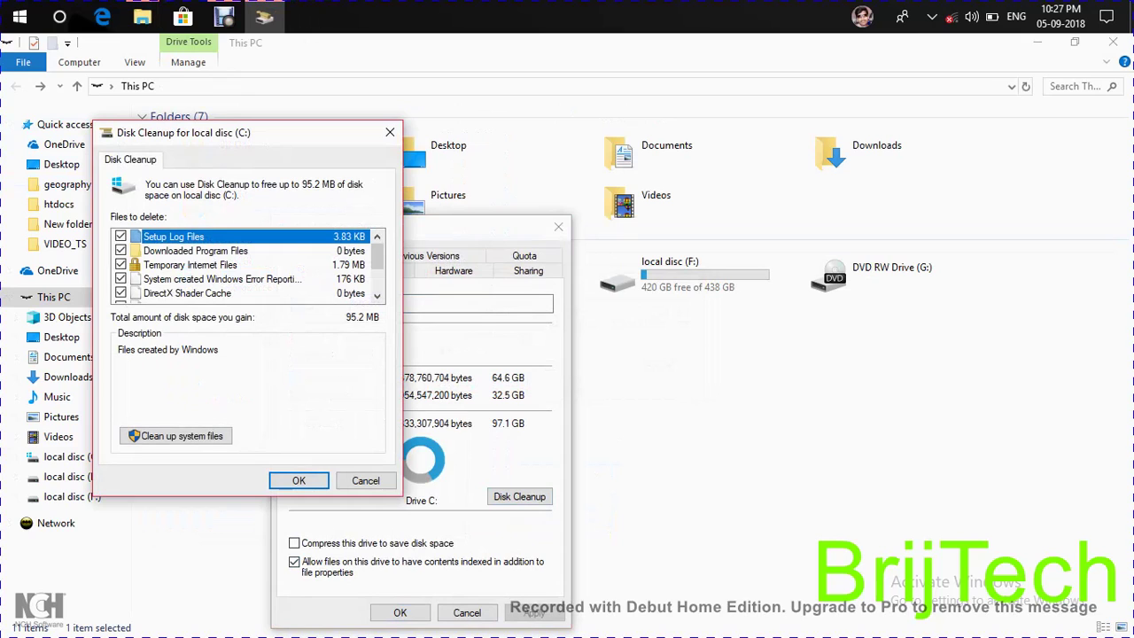
Include system files in the C: drive cleanup, permanently delete the checked file categories, and close the drive's properties
scroll(248, 264, "down", 2)
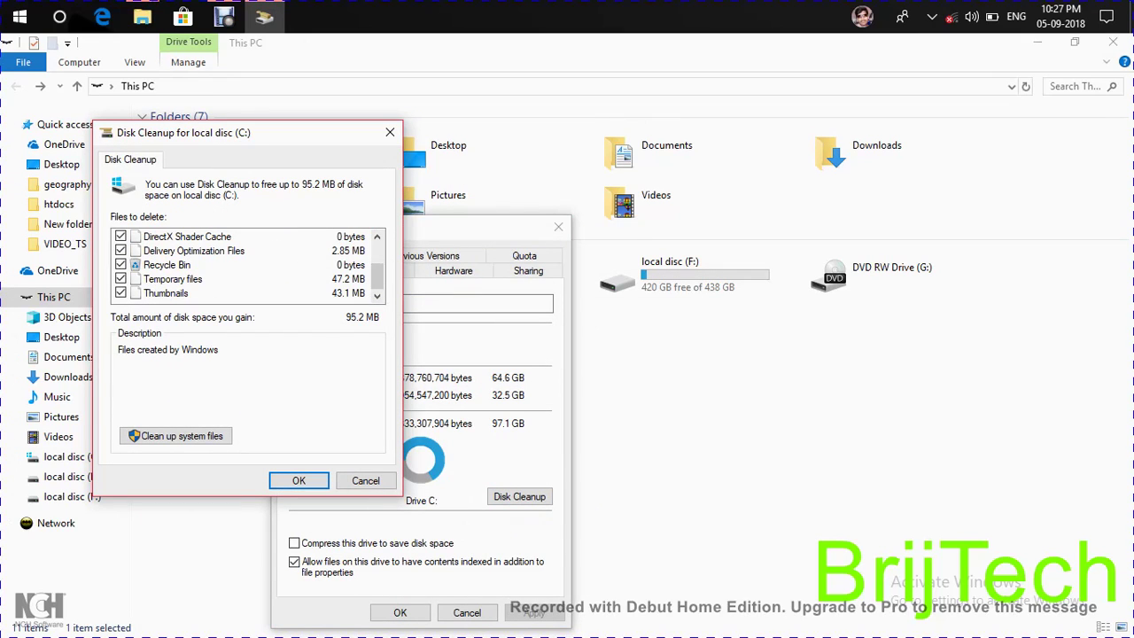
left_click(176, 436)
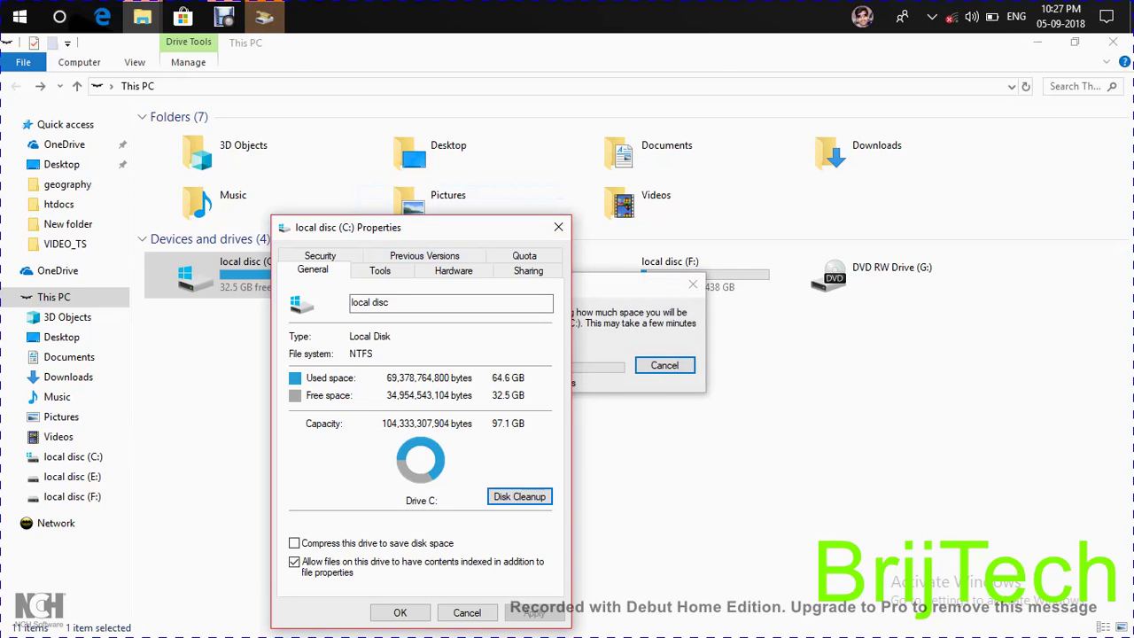
left_click_drag(482, 226, 982, 234)
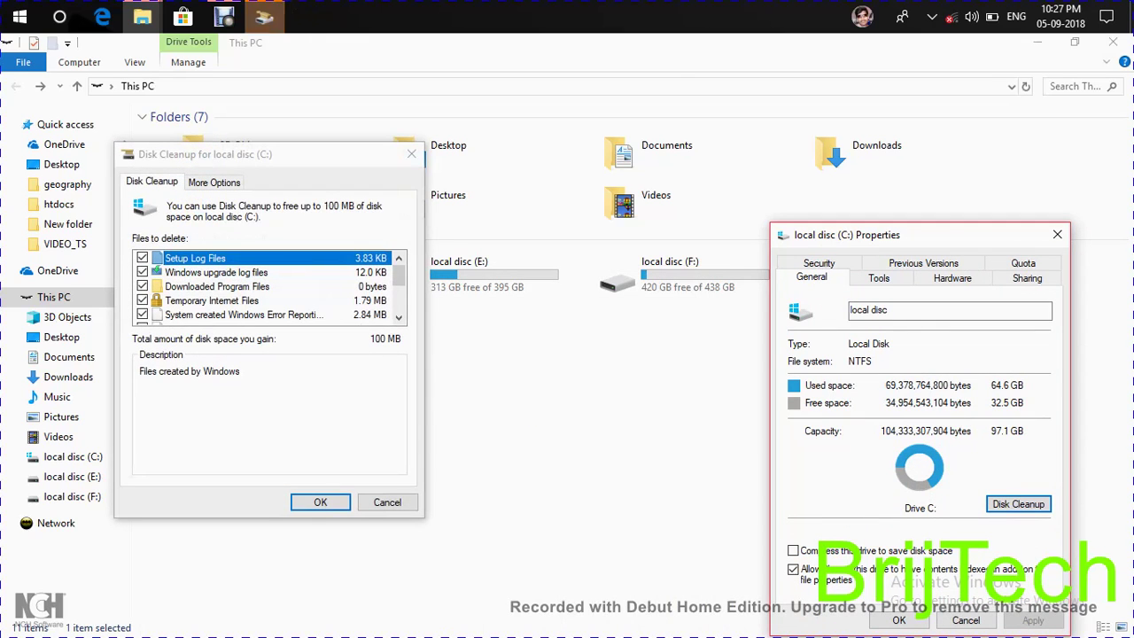
scroll(270, 286, "down", 3)
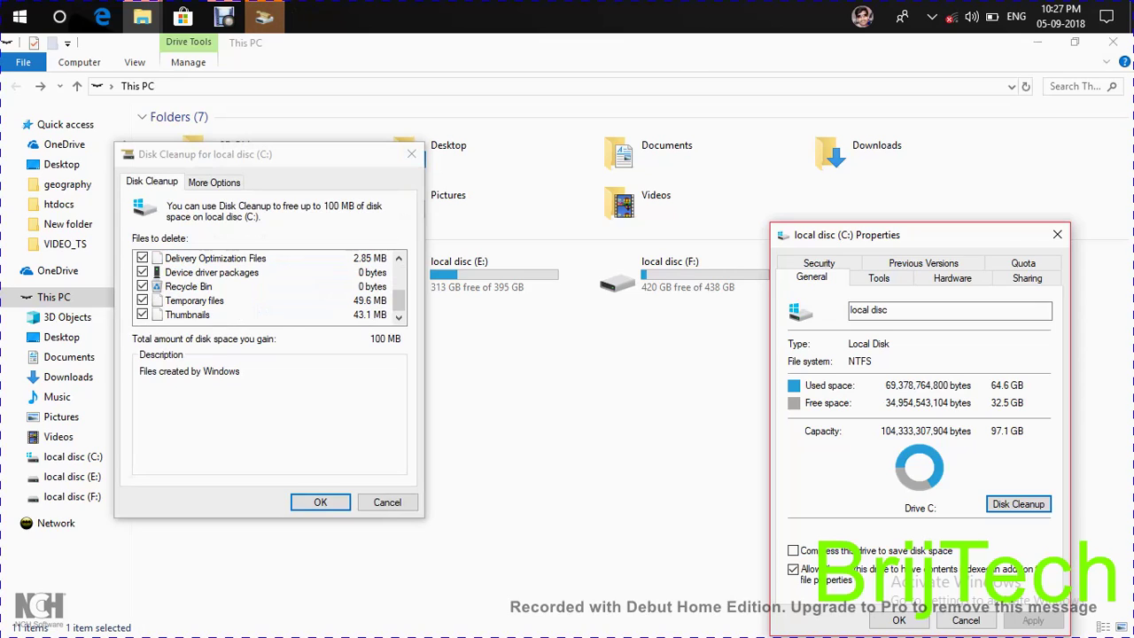
key("Return")
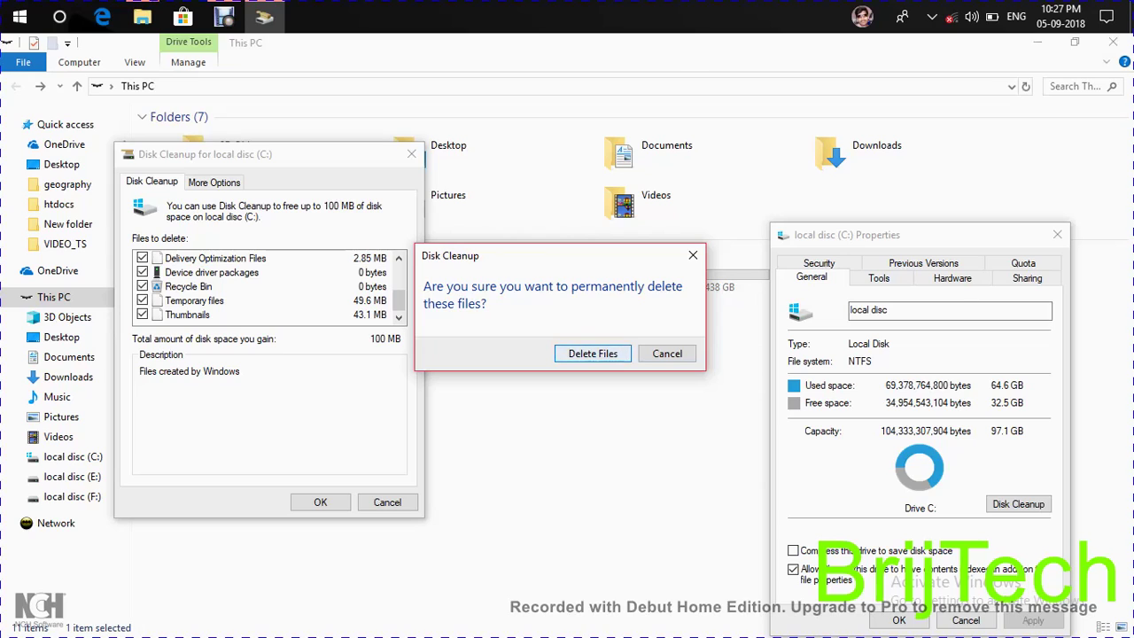
key("Return")
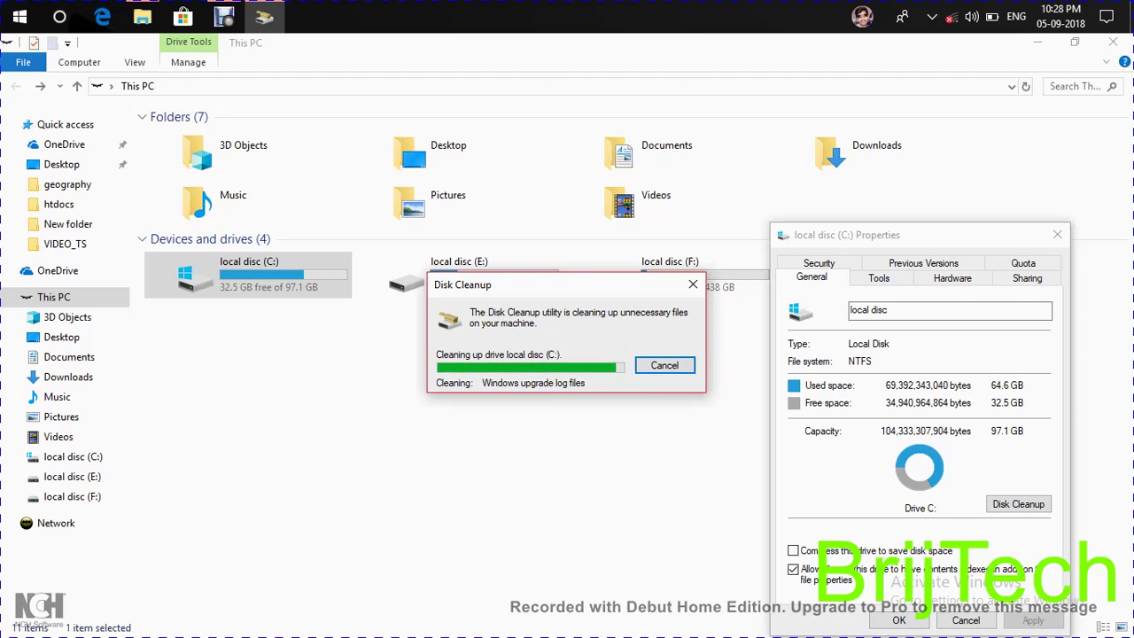
left_click(898, 620)
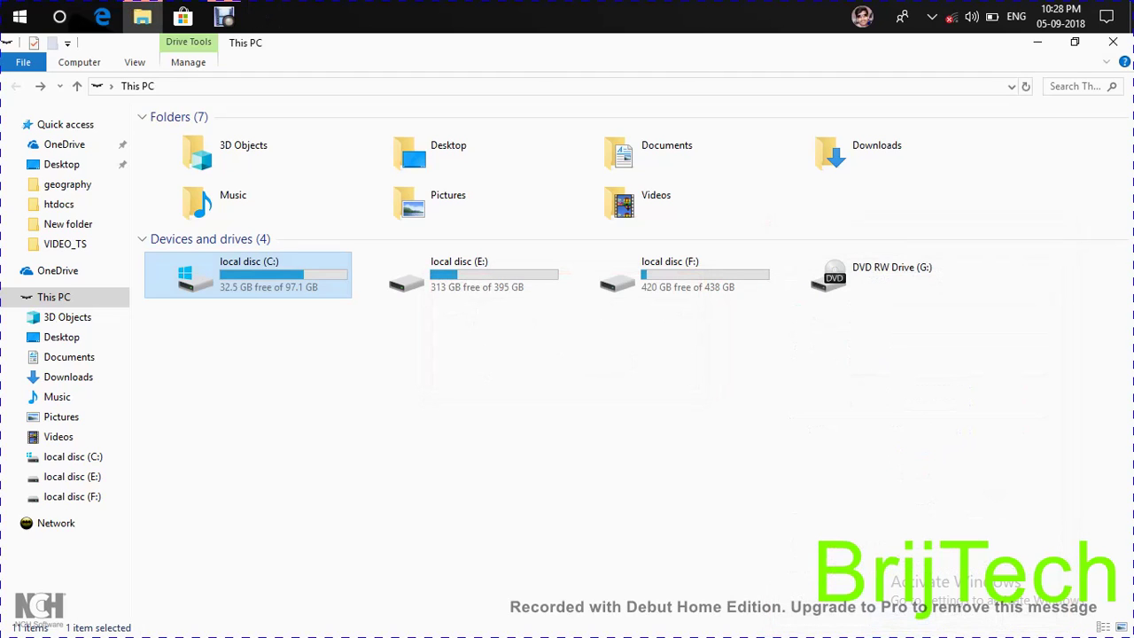
Run Disk Cleanup with system files on local disc (E:), permanently delete the checked files, and close its properties
right_click(507, 281)
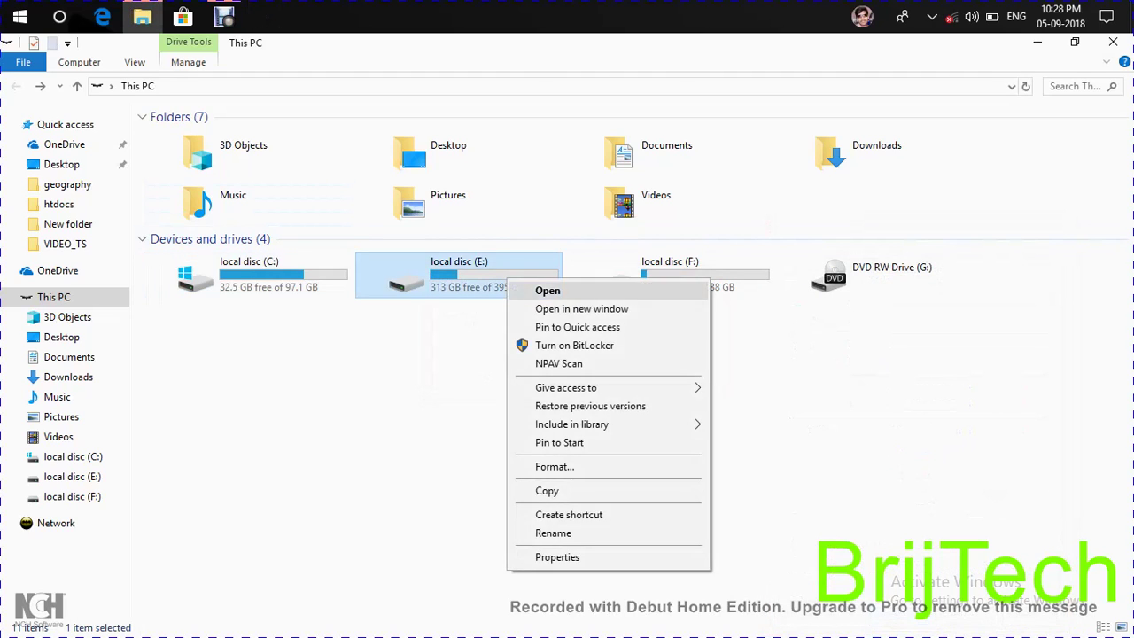
left_click(557, 557)
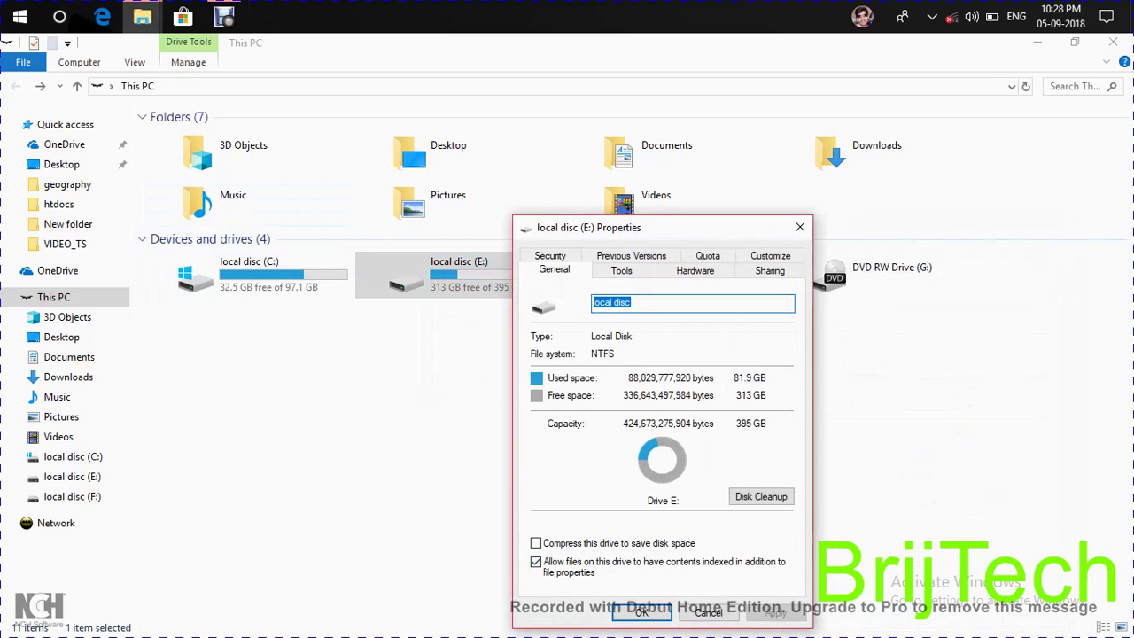
left_click(760, 496)
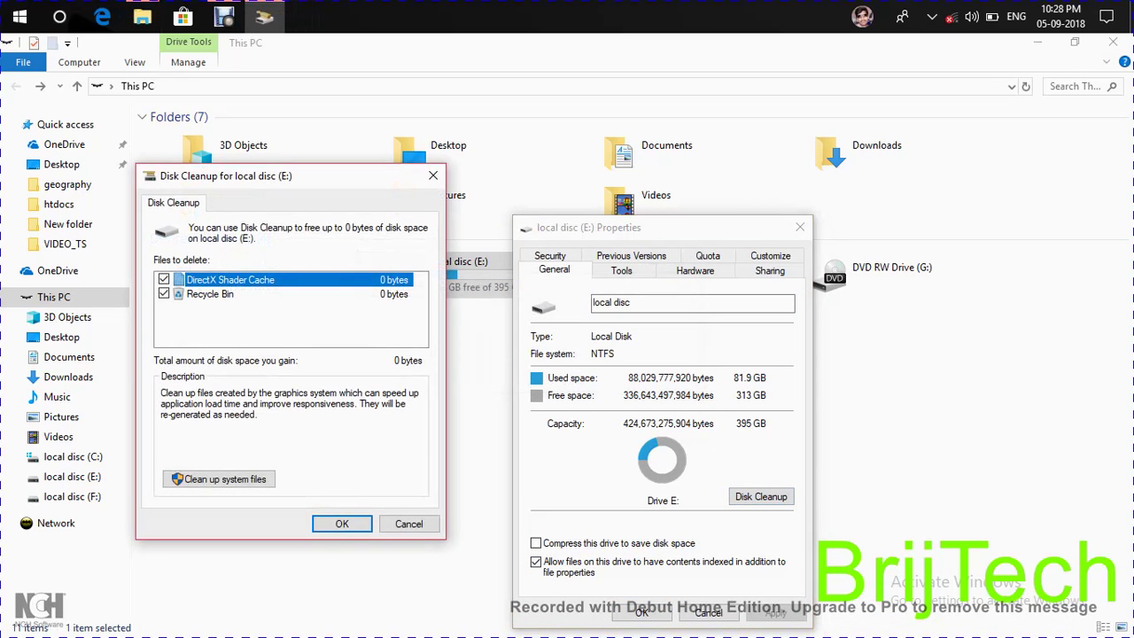
left_click(222, 478)
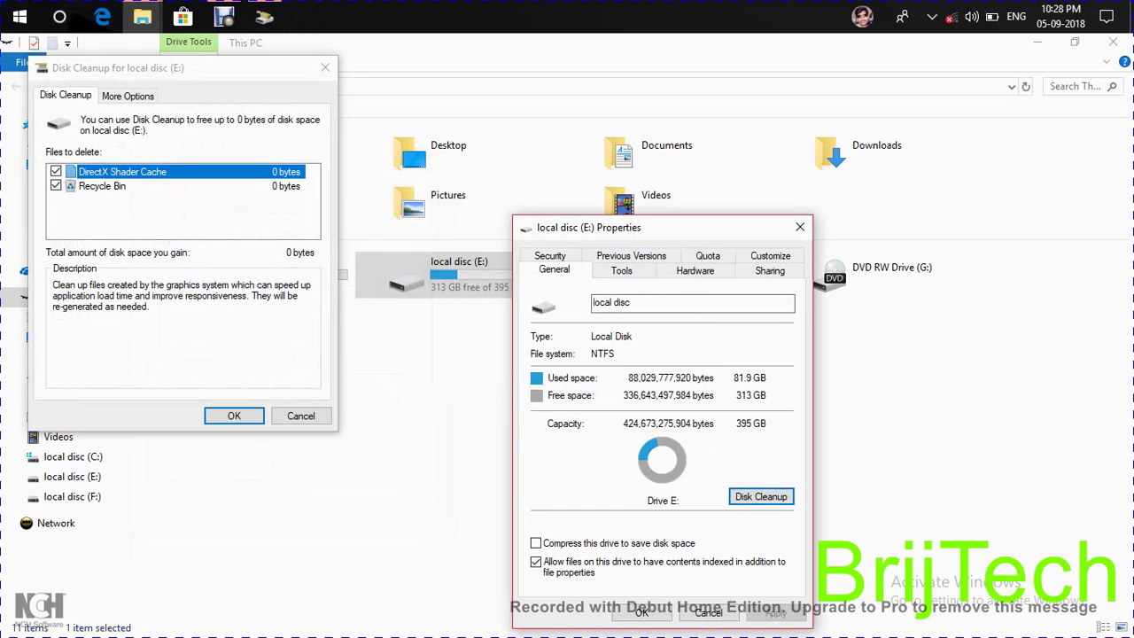
left_click(234, 416)
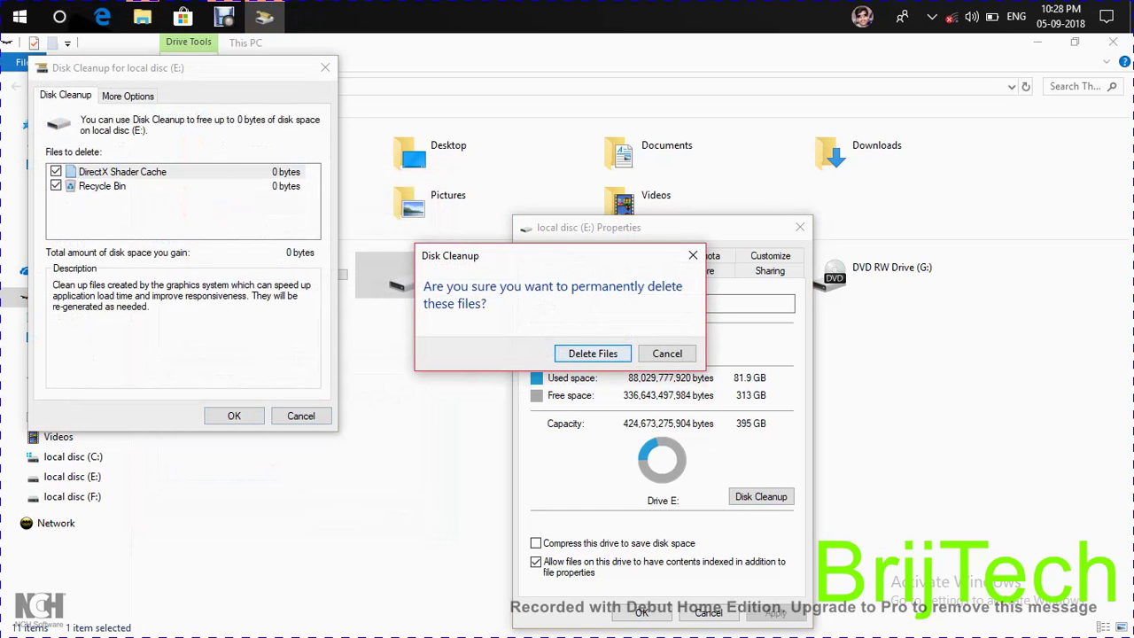
left_click(592, 353)
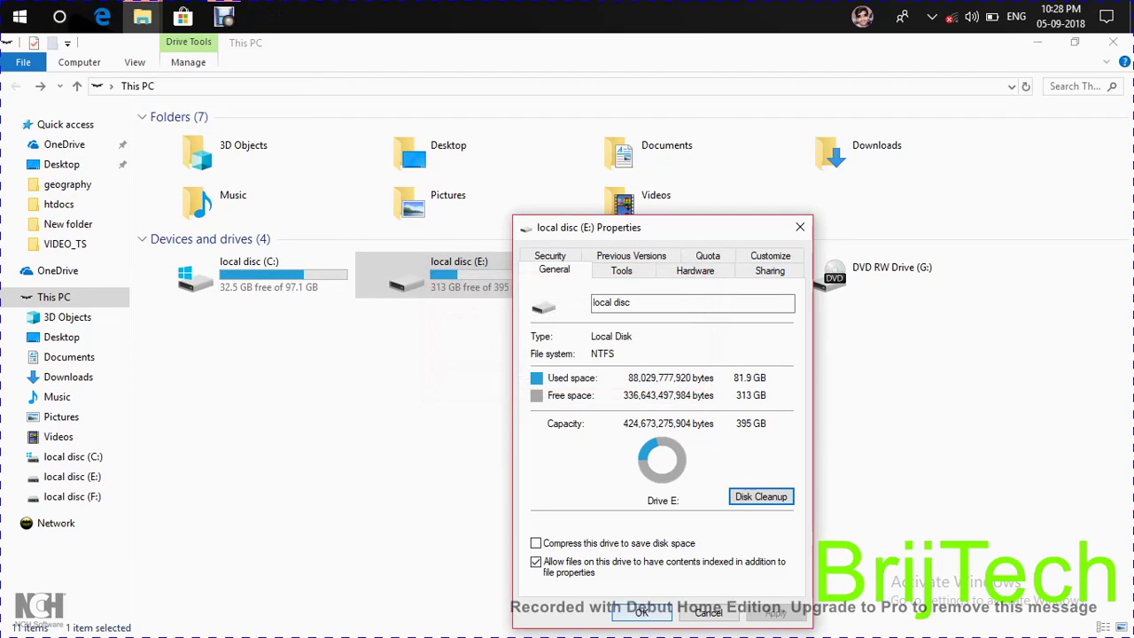
left_click(640, 613)
Run Disk Cleanup with system files on local disc (F:), permanently delete the checked files, and close its properties and This PC
left_click(701, 278)
right_click(701, 278)
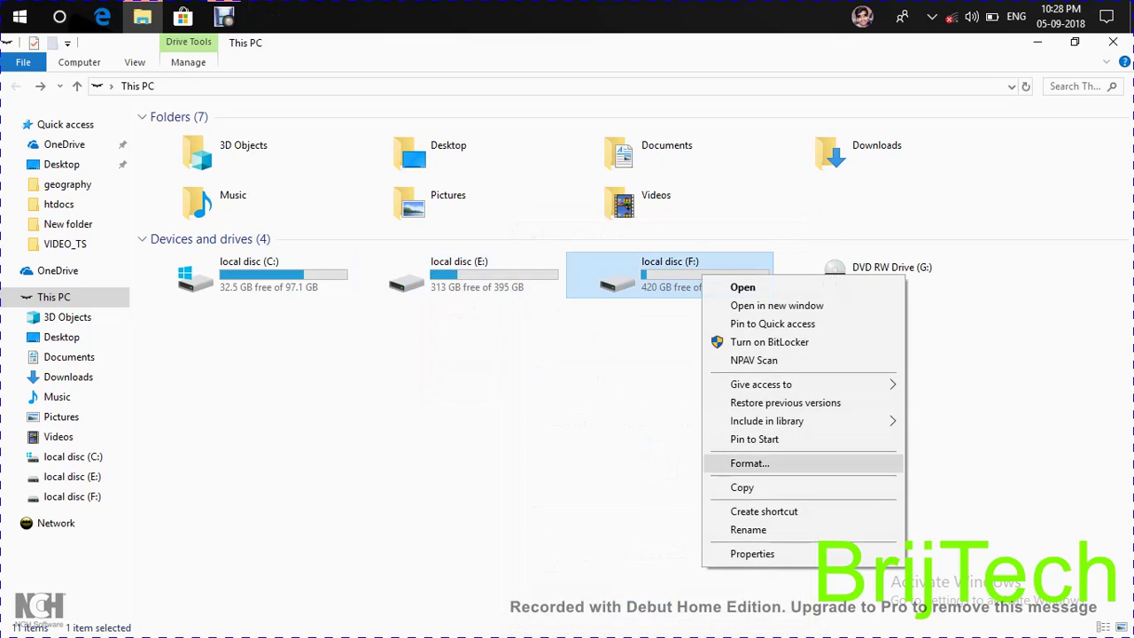
left_click(751, 552)
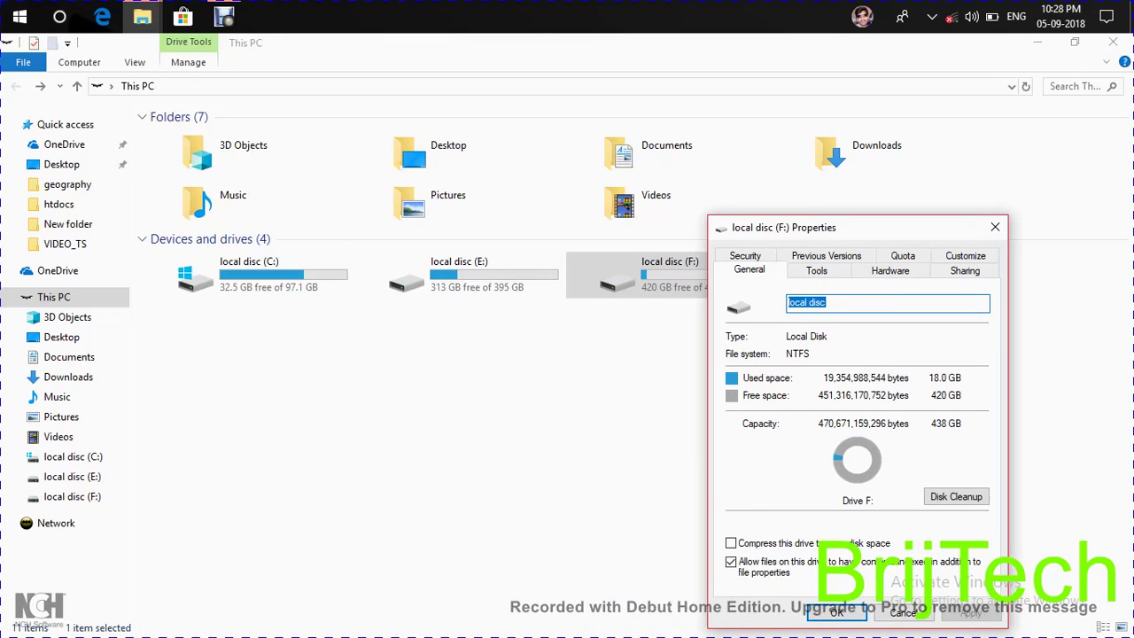
left_click(956, 496)
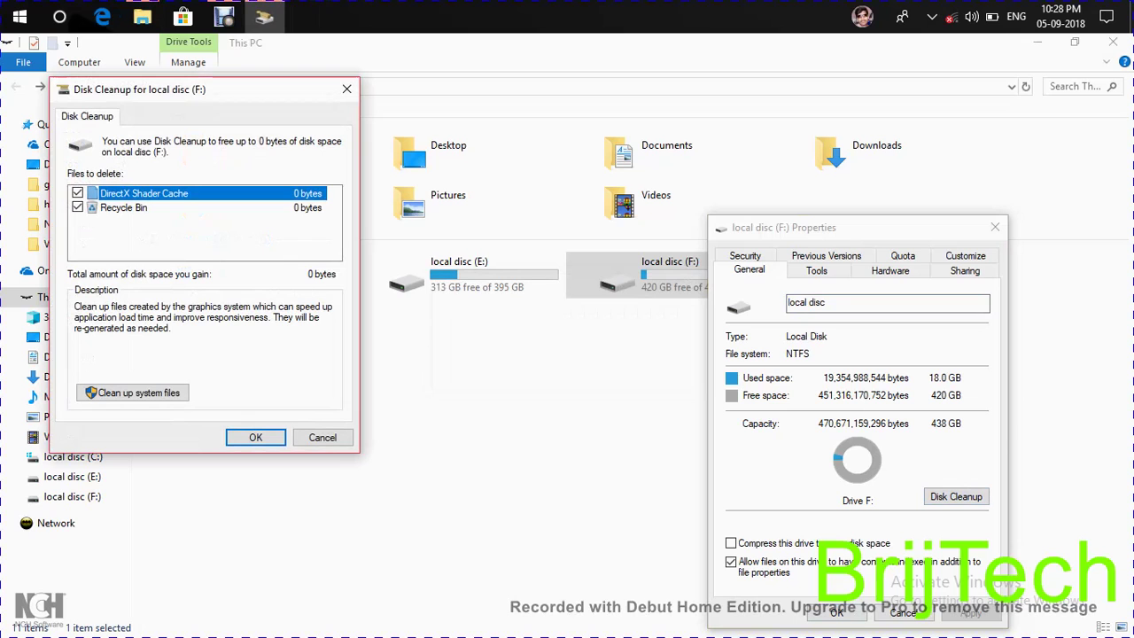
left_click(133, 393)
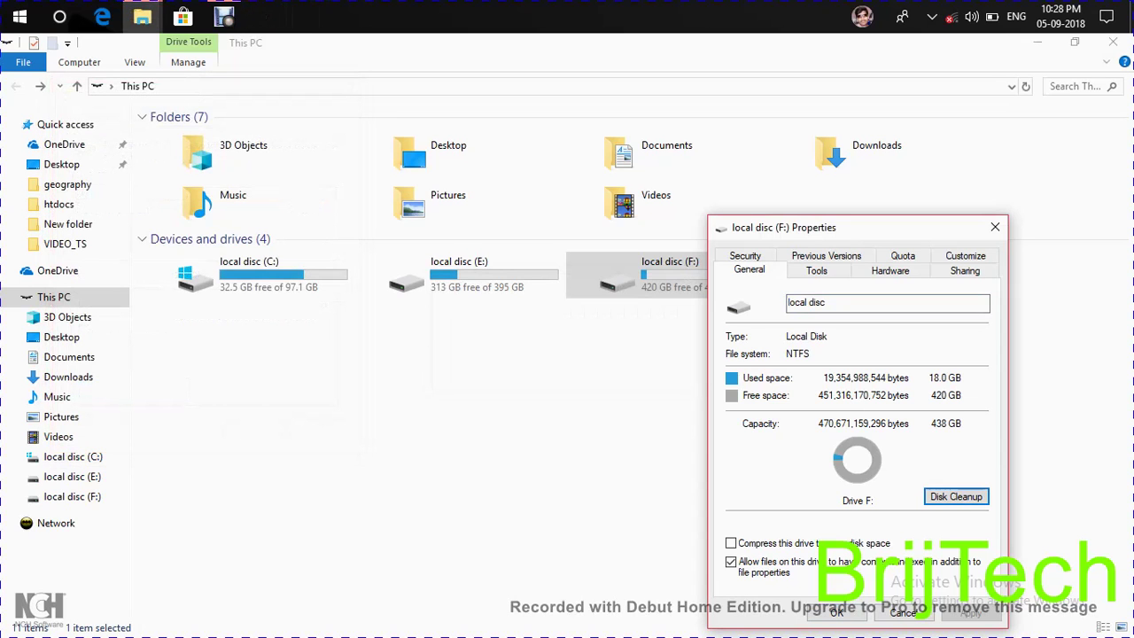
left_click(277, 456)
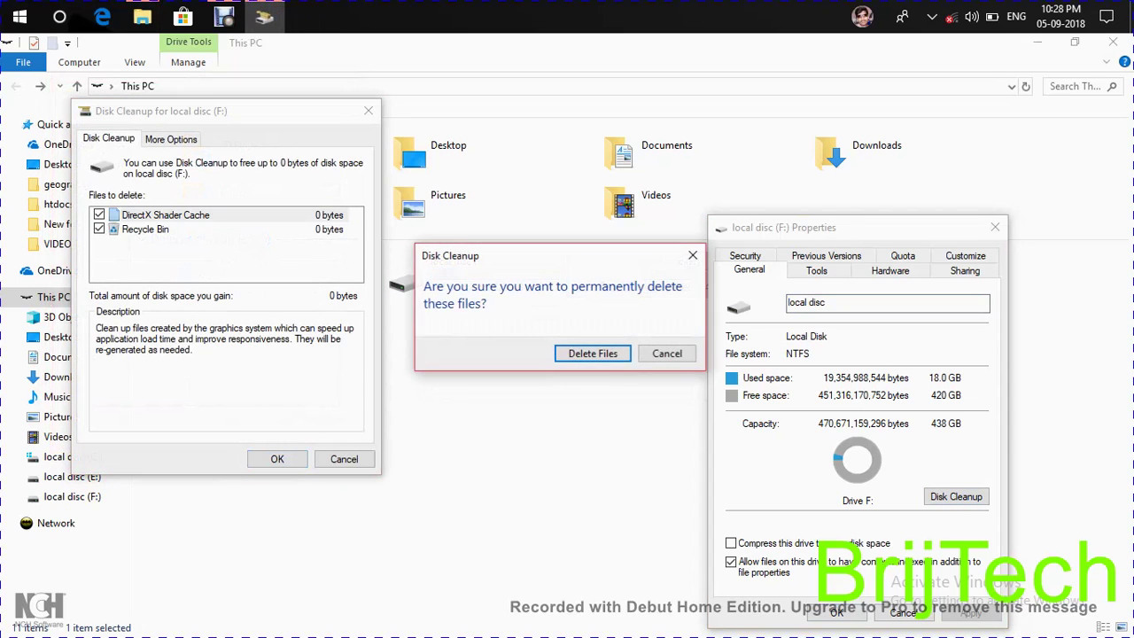
key("Return")
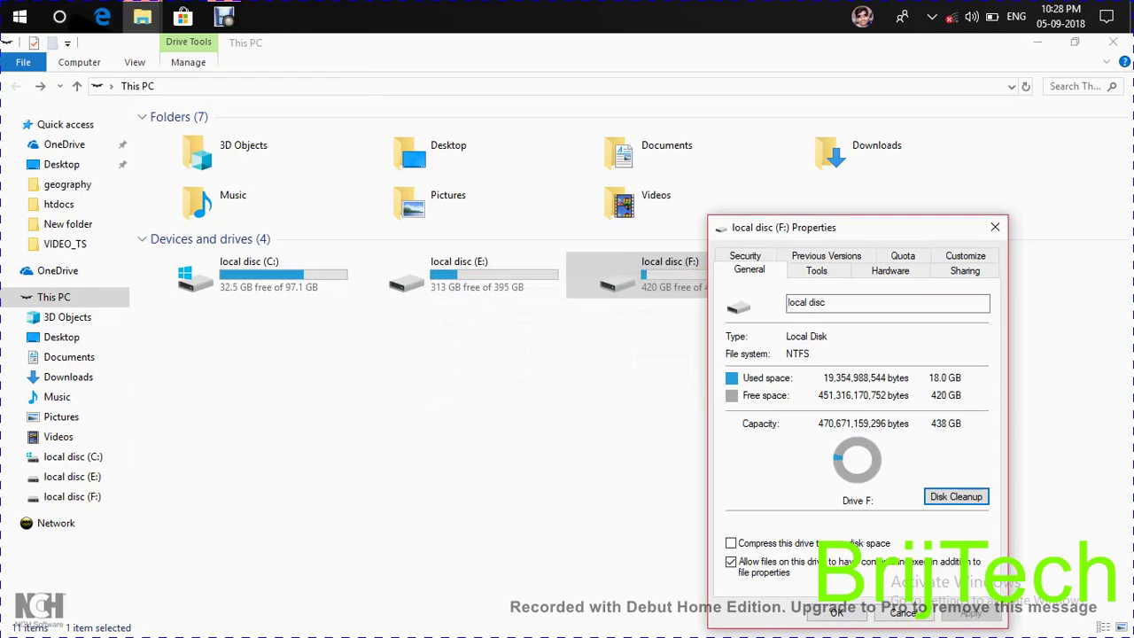
key("Escape")
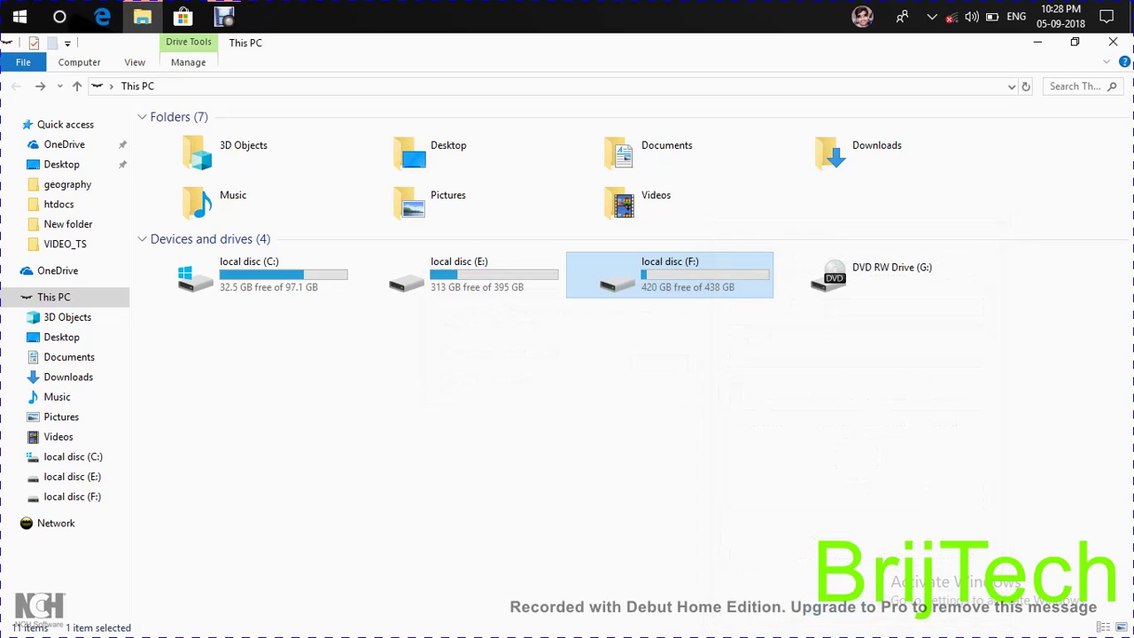
left_click(1112, 41)
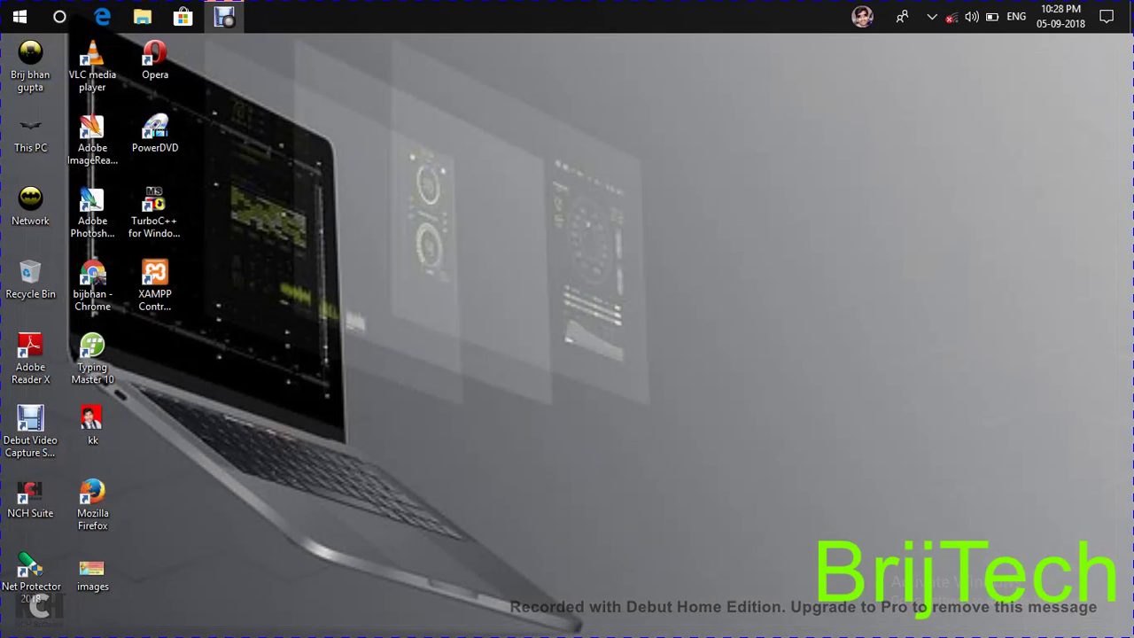
Refresh the desktop repeatedly
right_click(625, 239)
left_click(668, 284)
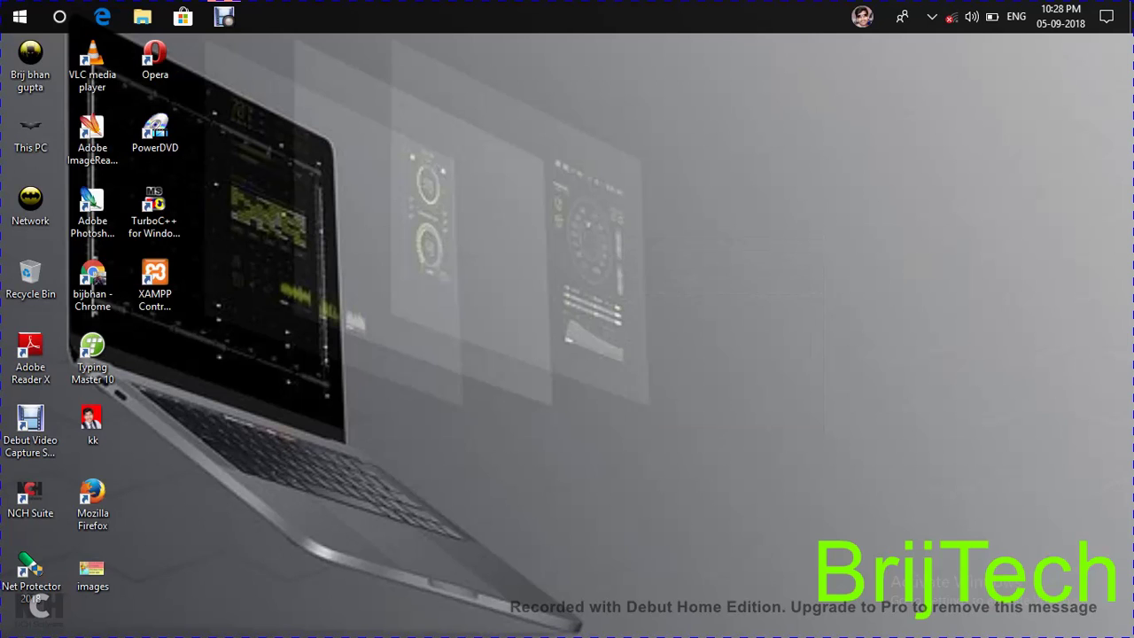
right_click(674, 286)
left_click(718, 334)
right_click(666, 272)
left_click(708, 322)
right_click(607, 213)
left_click(651, 260)
right_click(624, 240)
left_click(664, 288)
right_click(607, 226)
left_click(649, 274)
right_click(587, 217)
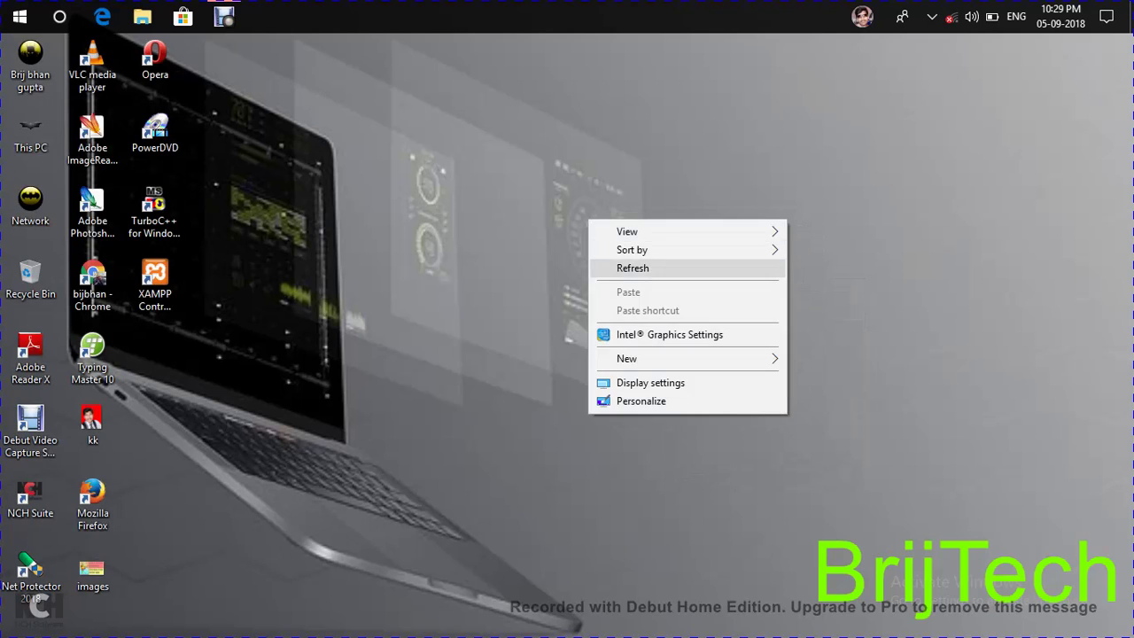
left_click(633, 266)
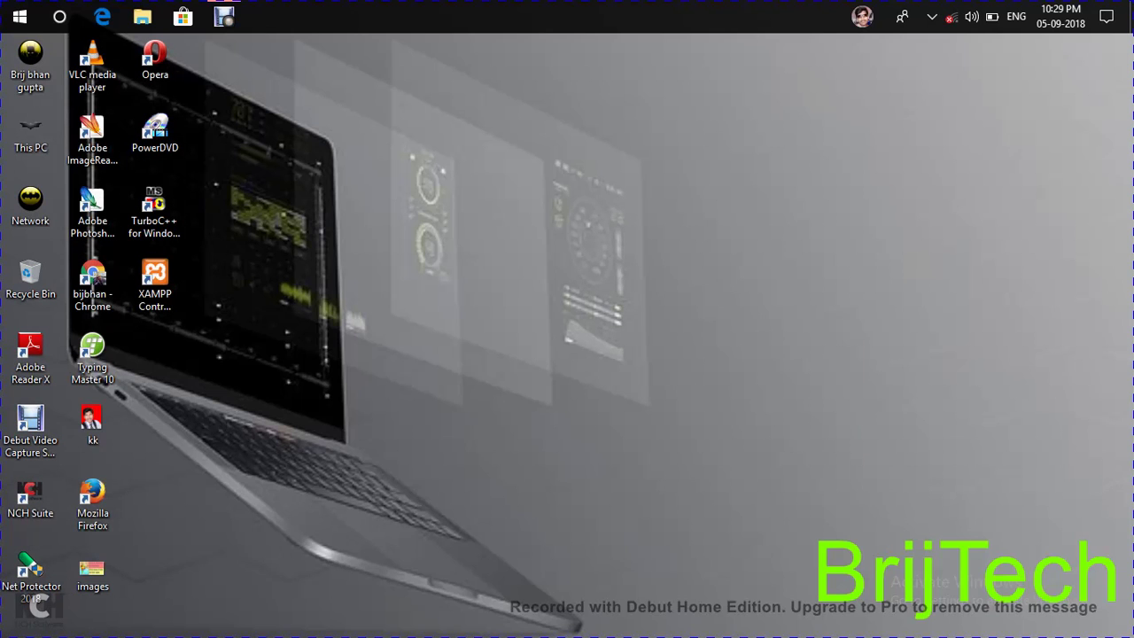
right_click(354, 163)
left_click(412, 213)
right_click(373, 193)
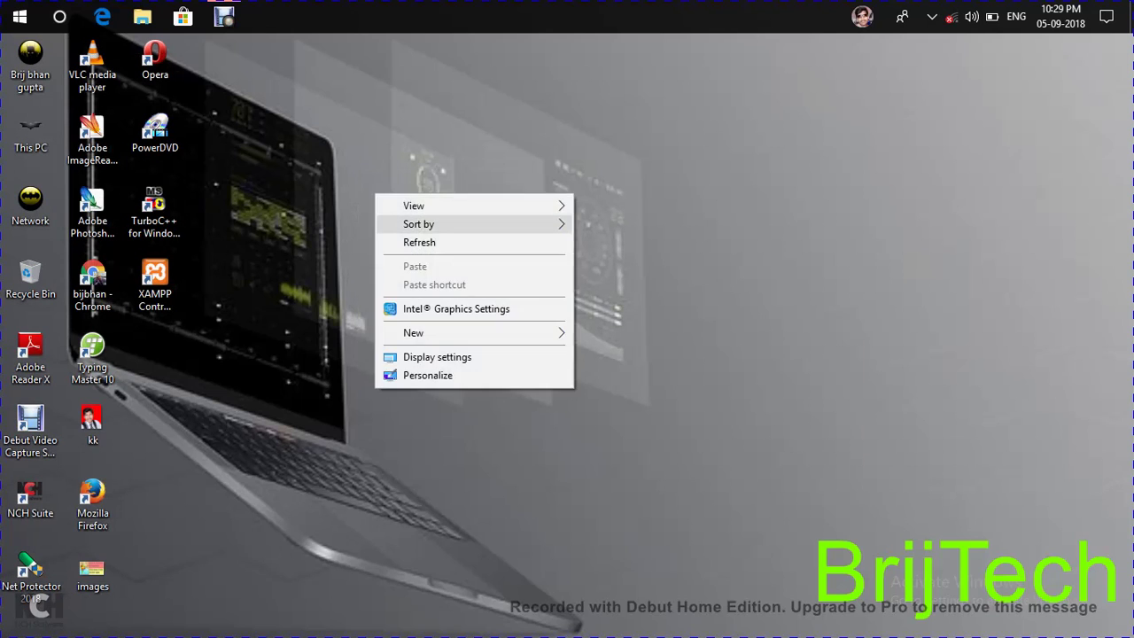
left_click(421, 242)
right_click(357, 187)
left_click(412, 237)
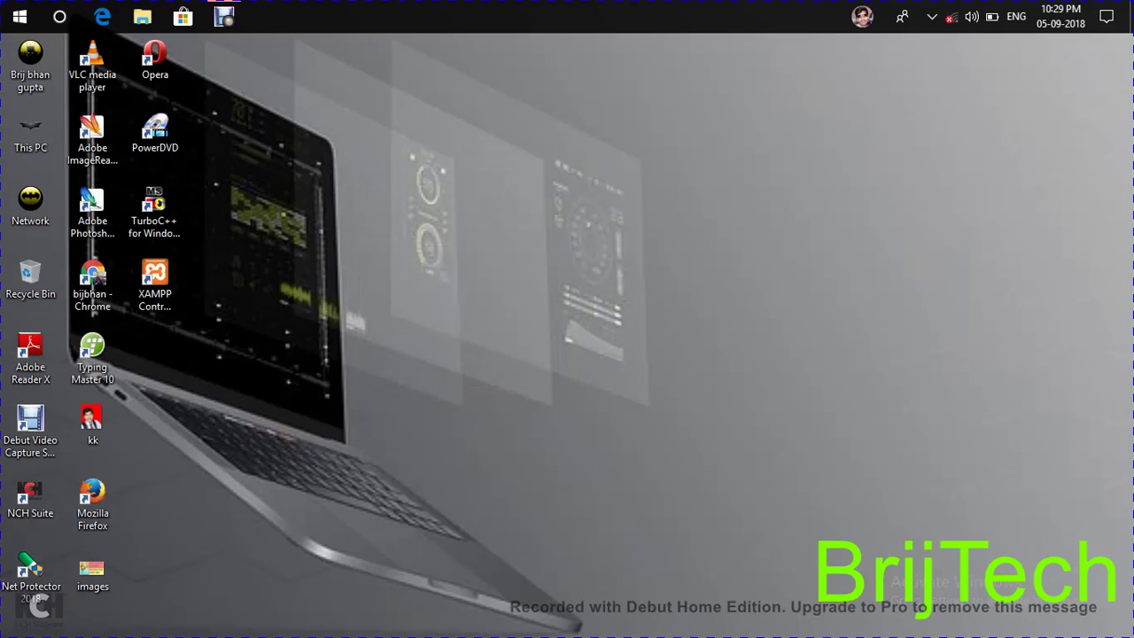